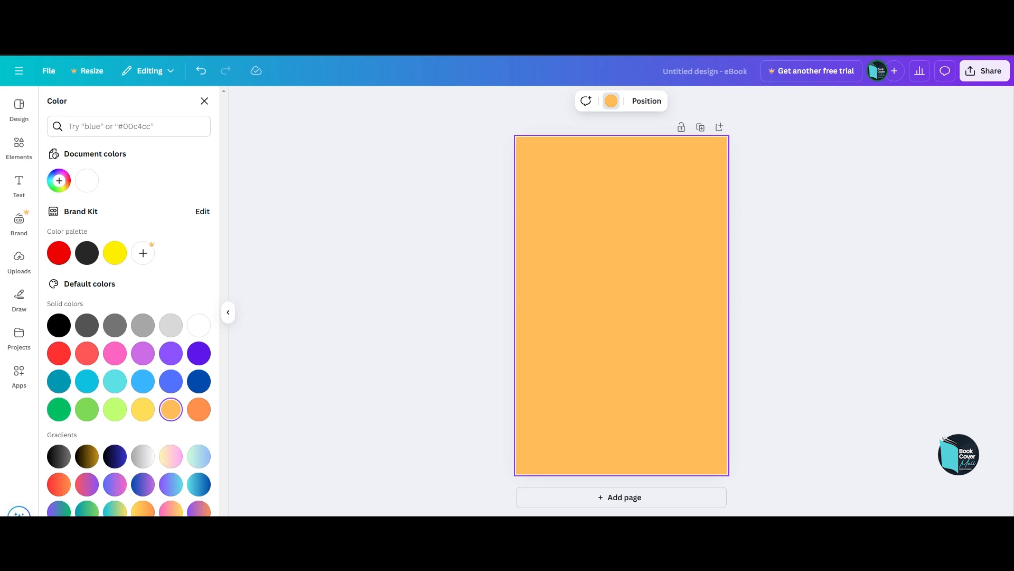
Search the elements for "mail" graphics and add the yellow envelope with the red @ sign to the page.
key(Escape)
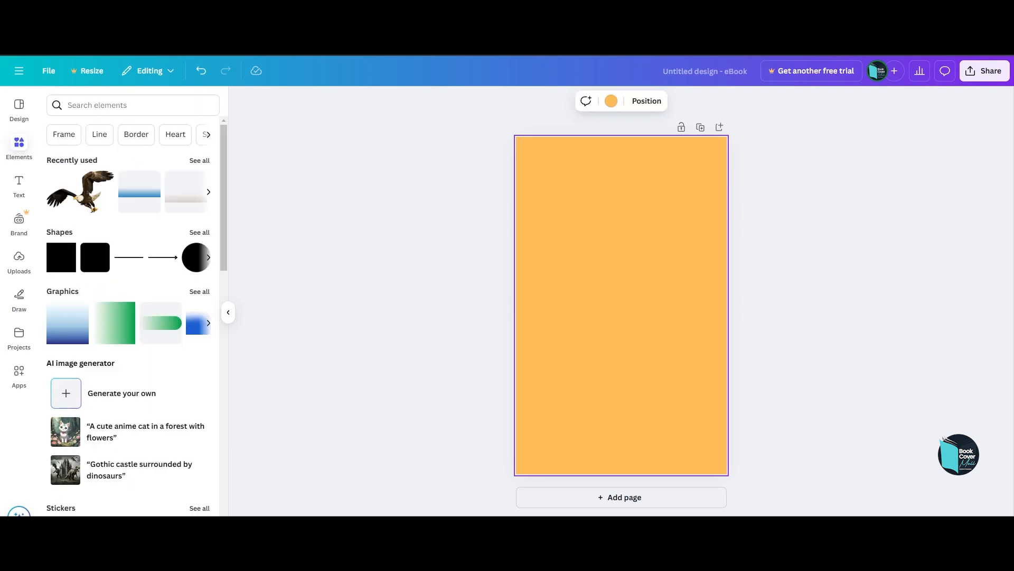
click(133, 105)
text(mail)
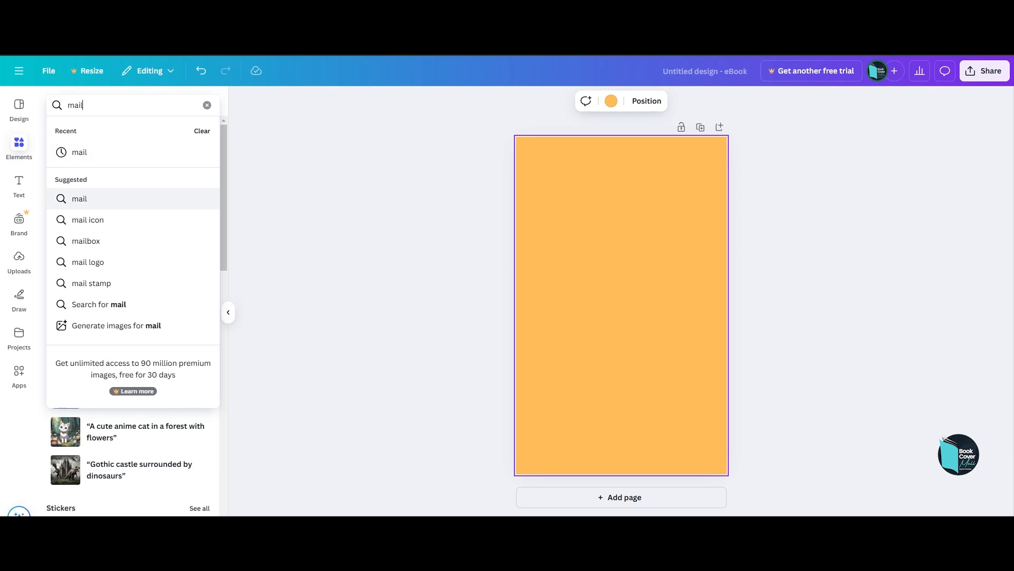
key(Return)
click(84, 130)
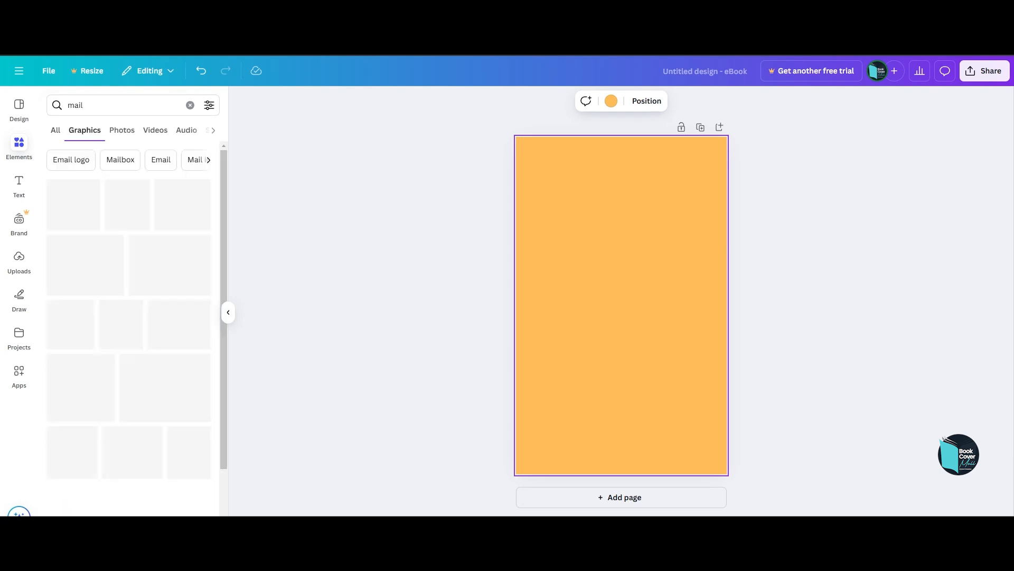
scroll(86, 247, down, 3)
scroll(132, 317, down, 7)
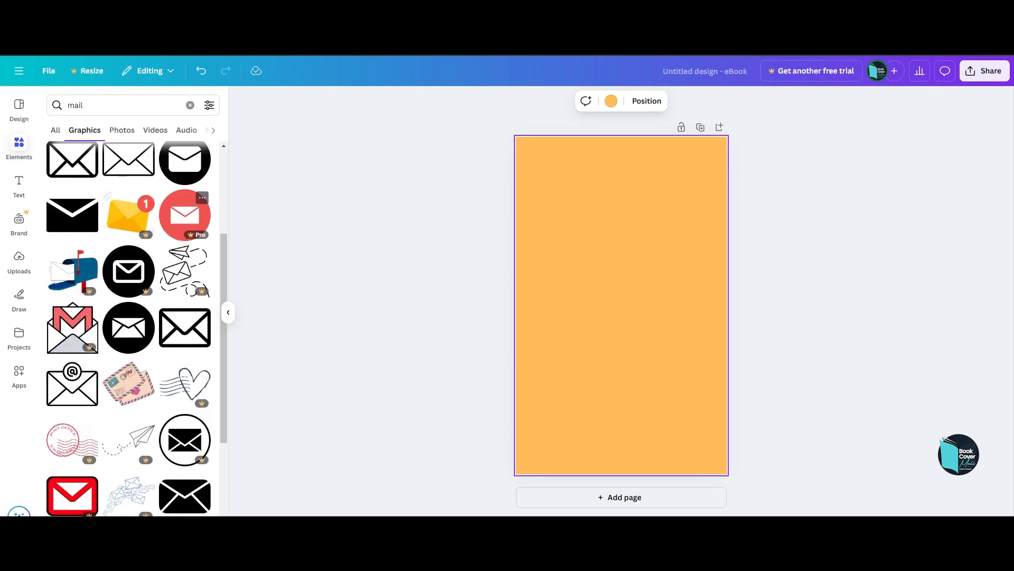
scroll(128, 296, down, 2)
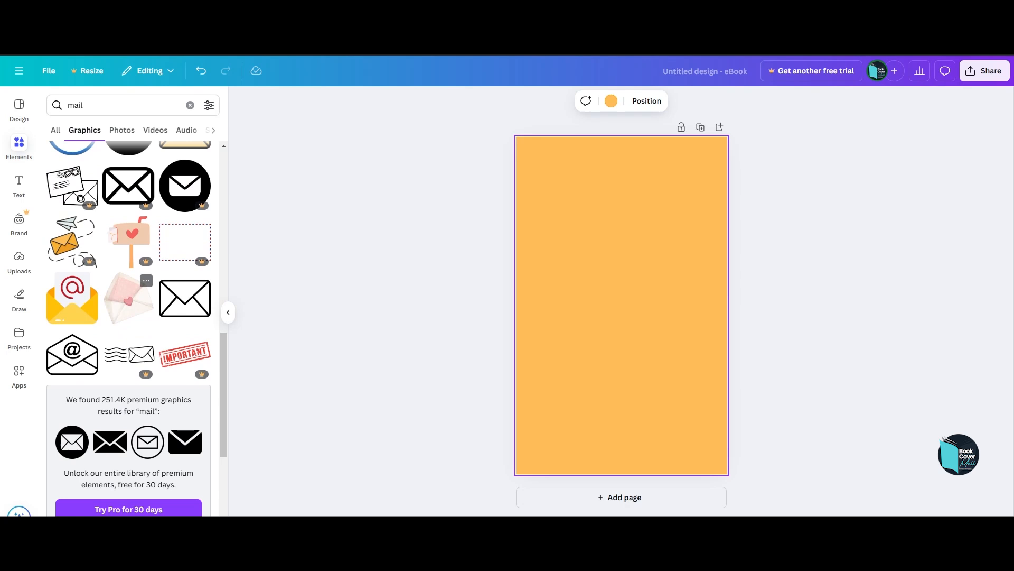
click(84, 288)
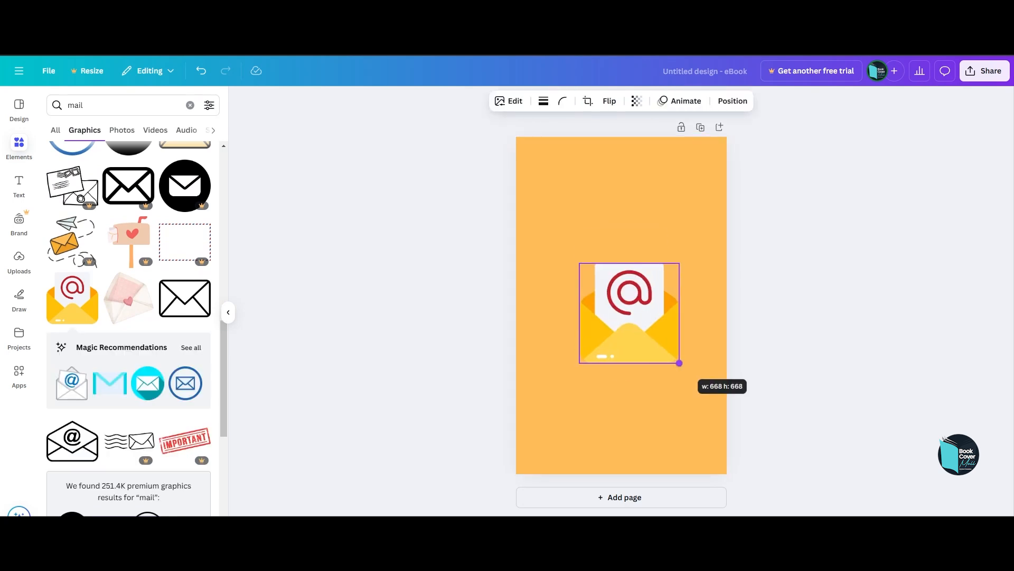
Enlarge the envelope graphic and centre it horizontally in the lower half of the page.
drag(625, 328, 625, 377)
drag(681, 425, 686, 430)
drag(639, 381, 629, 375)
click(702, 370)
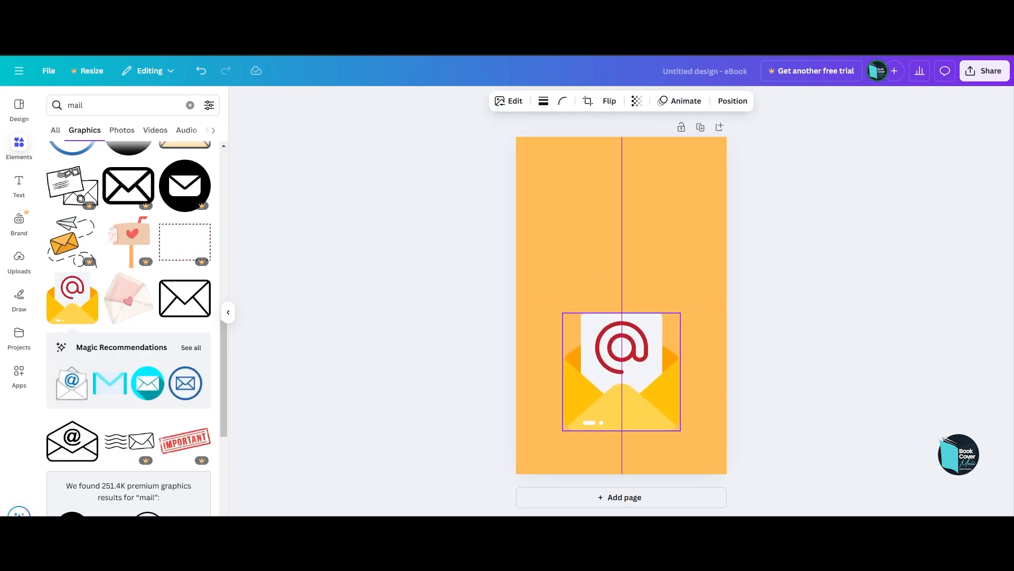
click(703, 369)
Add a heading, move it to the upper part of the page and replace its text with "The".
click(19, 186)
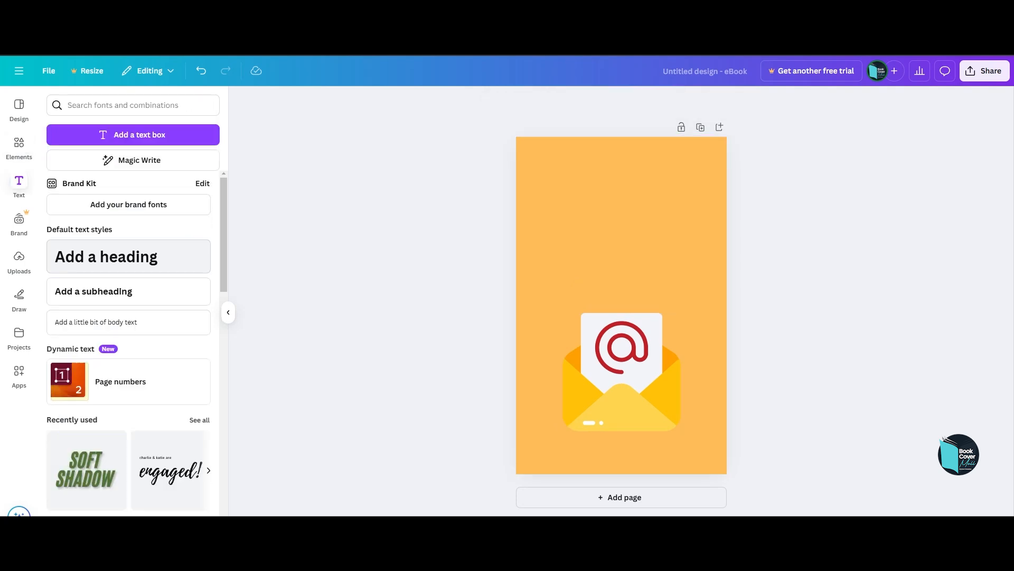
click(106, 257)
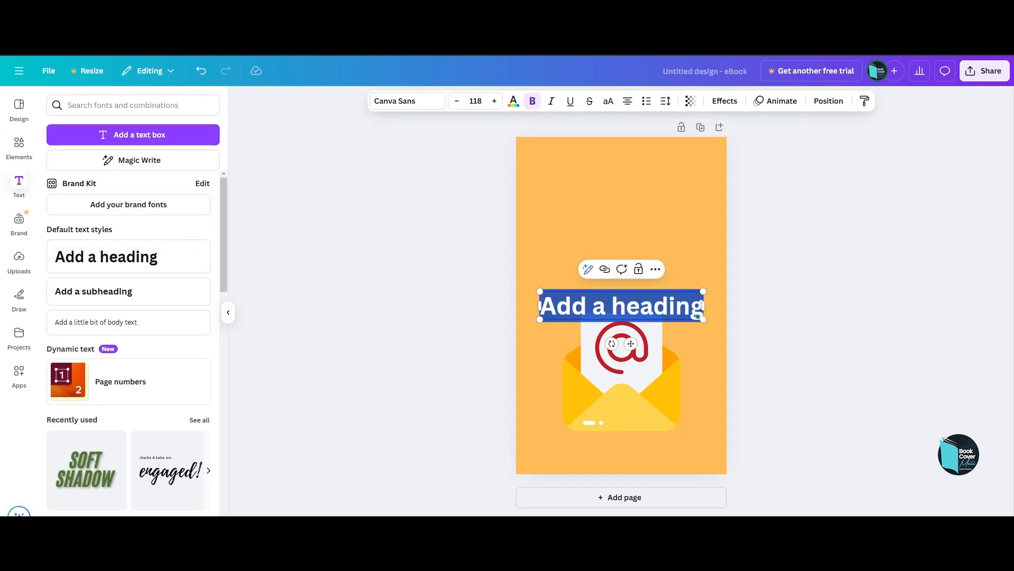
click(654, 306)
drag(624, 306, 626, 218)
double_click(624, 218)
text(The)
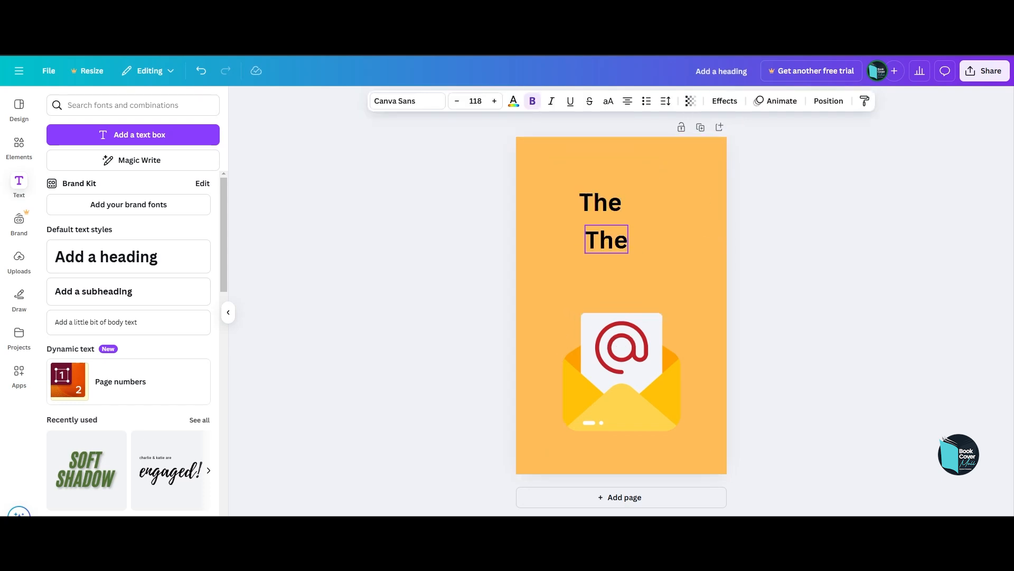
Set the second title line to read "Ulitimate" in the Poppins font.
click(408, 101)
scroll(132, 317, down, 5)
click(80, 415)
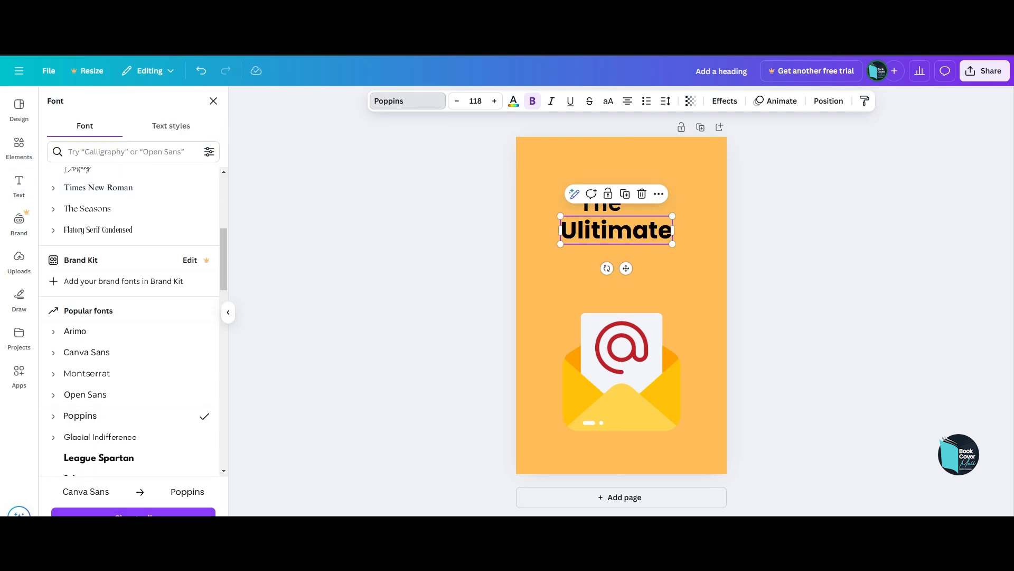
Move the "The" line higher above "Ulitimate" and set its font to Poppins Regular.
click(600, 205)
drag(627, 233, 609, 179)
click(407, 100)
click(81, 416)
click(54, 415)
scroll(80, 415, down, 2)
click(88, 394)
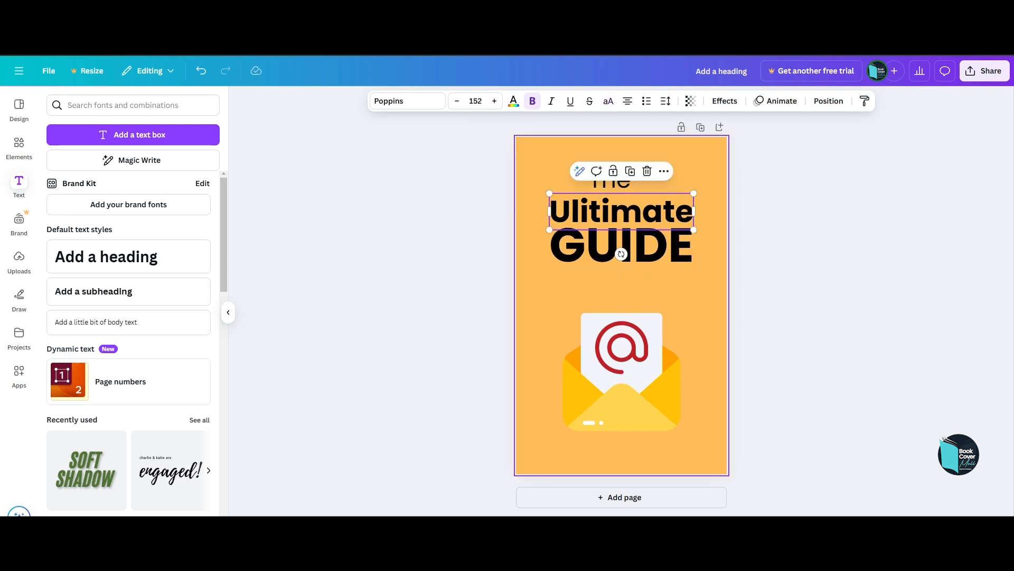
Enlarge the uppercase EMAIL line beneath GUIDE to about size 205 and shift the envelope slightly down.
click(610, 179)
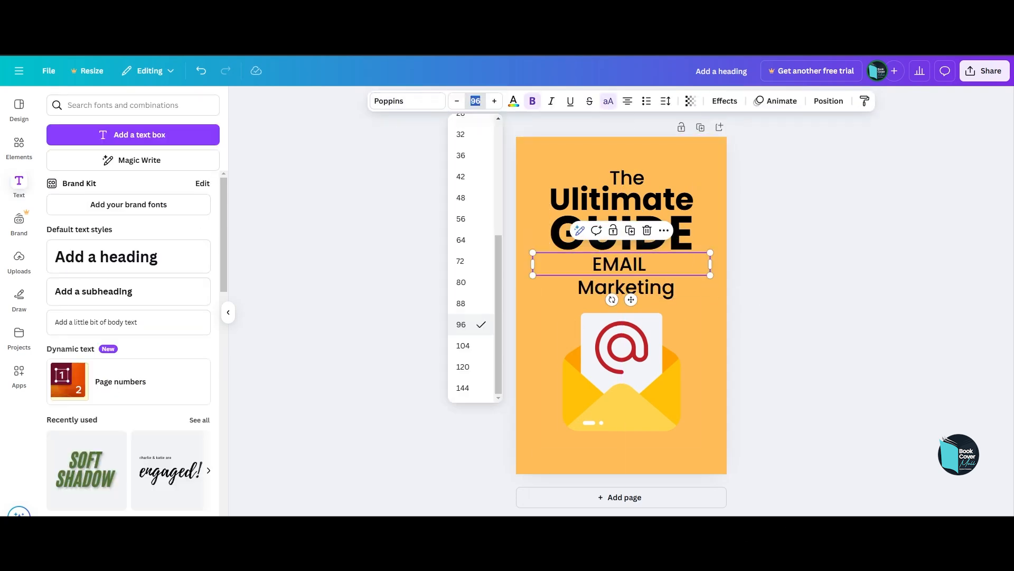
click(463, 367)
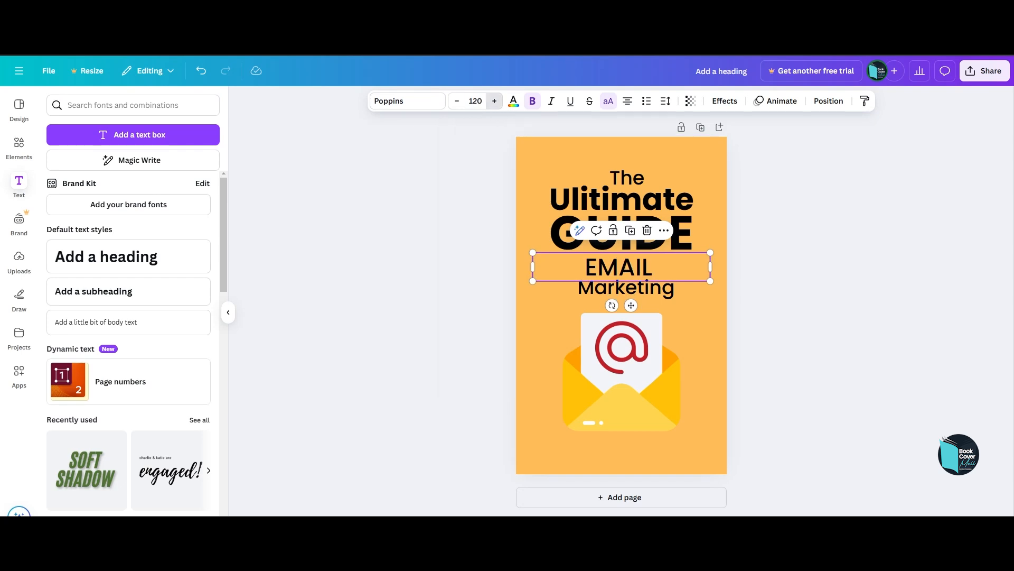
drag(711, 268, 626, 268)
drag(626, 283, 646, 270)
drag(559, 297, 577, 292)
drag(622, 360, 622, 371)
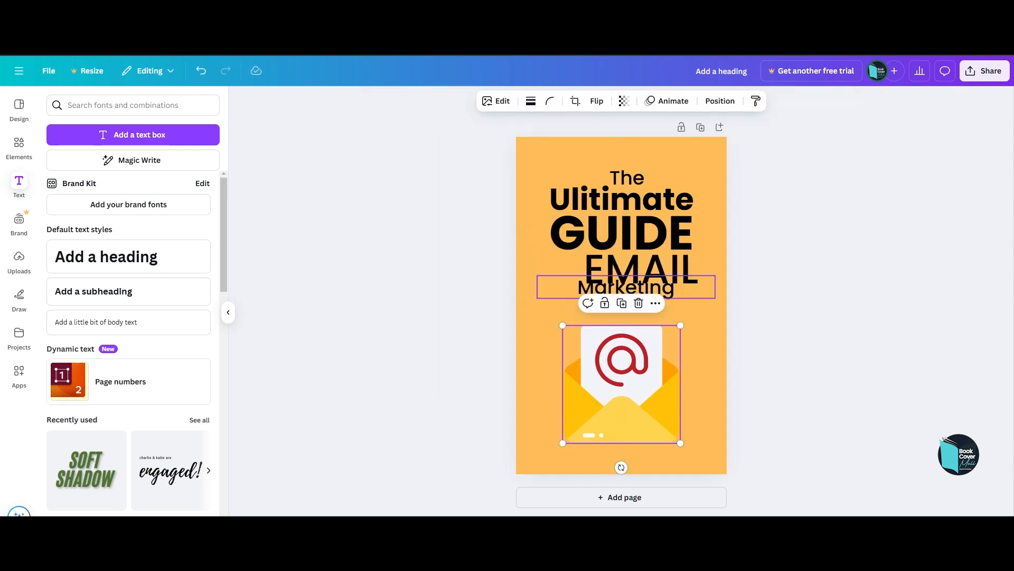
Format the "Marketing" line in uppercase Poppins SemiBold, adjust its size and centre it just above the envelope.
drag(626, 288, 626, 295)
click(408, 101)
click(93, 350)
click(608, 101)
click(475, 101)
click(463, 388)
click(457, 101)
click(457, 101)
click(457, 101)
drag(715, 299, 700, 298)
drag(619, 299, 624, 301)
Narrow the EMAIL text box to fit its letters and nudge it slightly up and to the right.
click(688, 270)
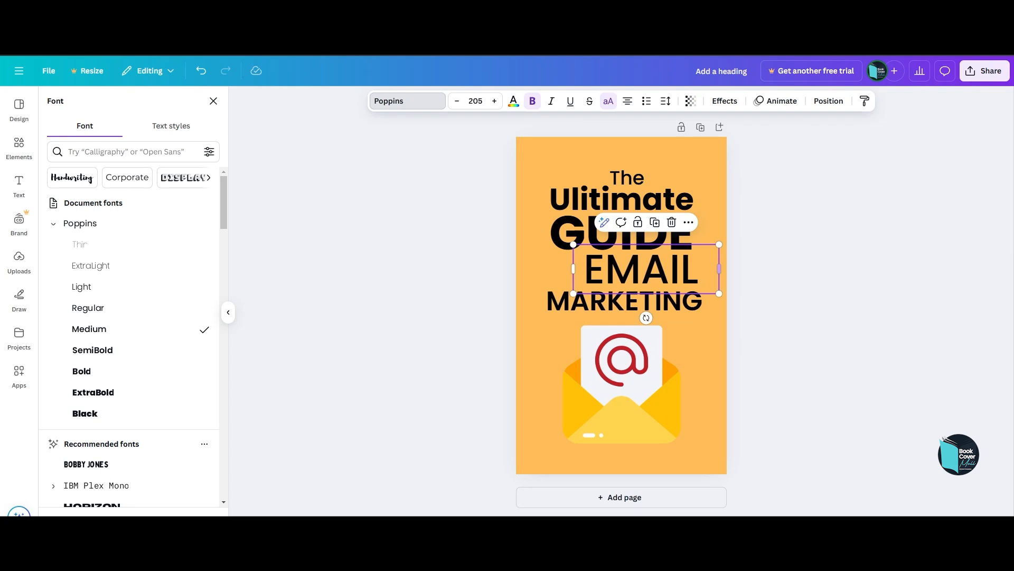
drag(721, 270, 698, 269)
drag(636, 269, 644, 265)
Duplicate the "The" line and place the copy in front of EMAIL, reading "TO".
click(627, 178)
key(ctrl+d)
drag(631, 182, 564, 266)
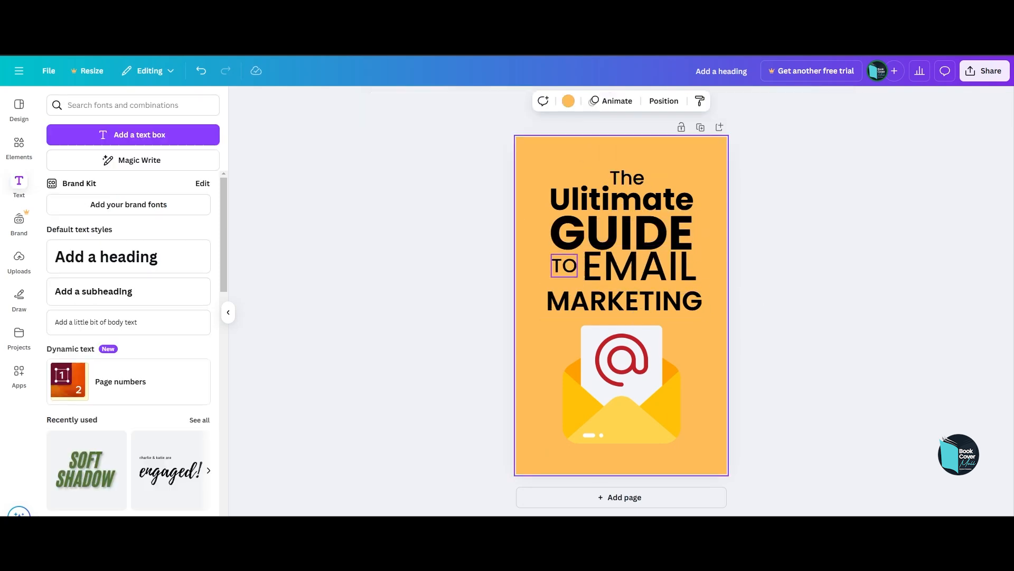
click(630, 229)
key(Escape)
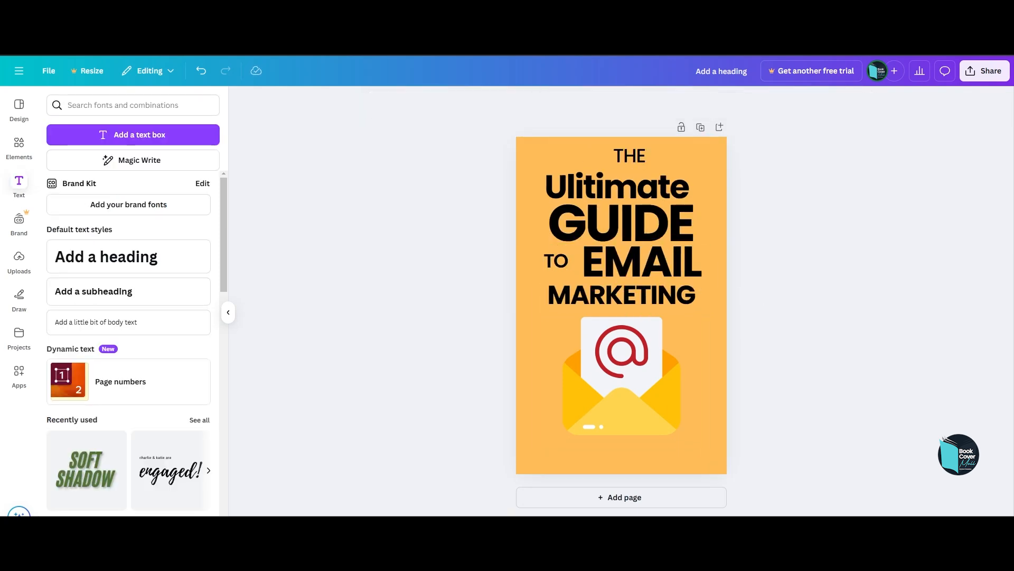
Add a heading near the bottom edge of the page and enter the author's full name.
click(106, 256)
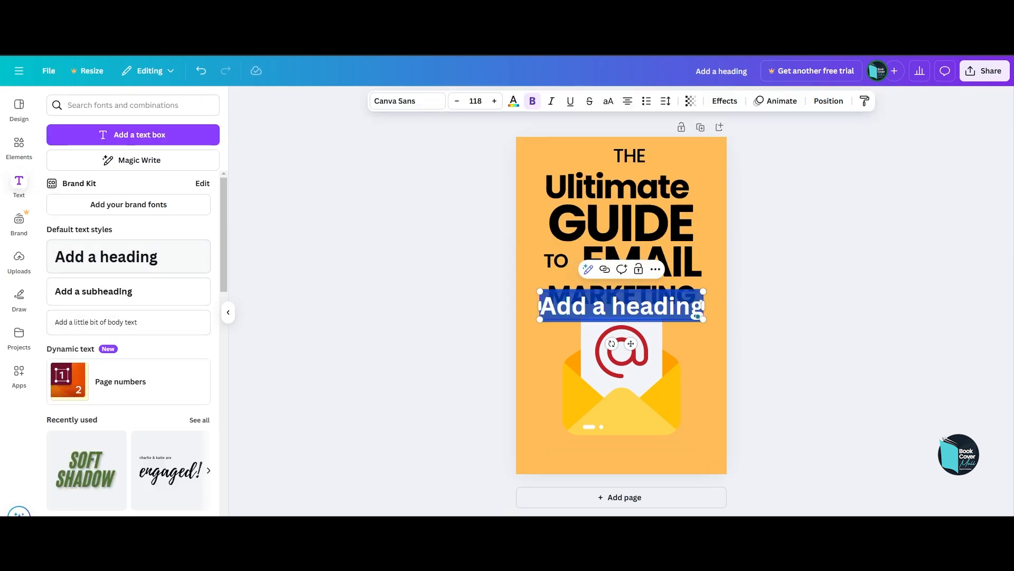
drag(622, 305, 621, 445)
double_click(622, 446)
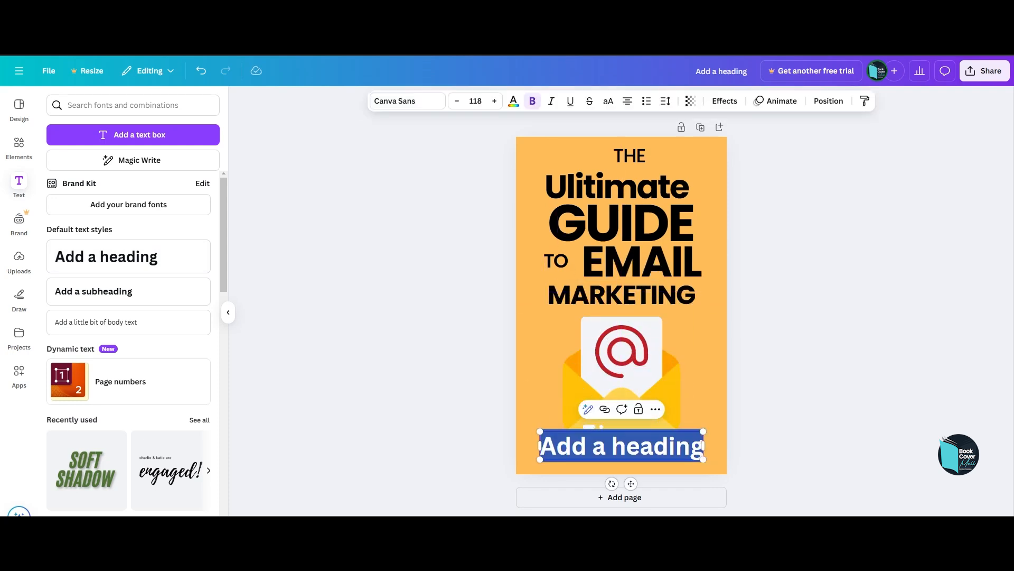
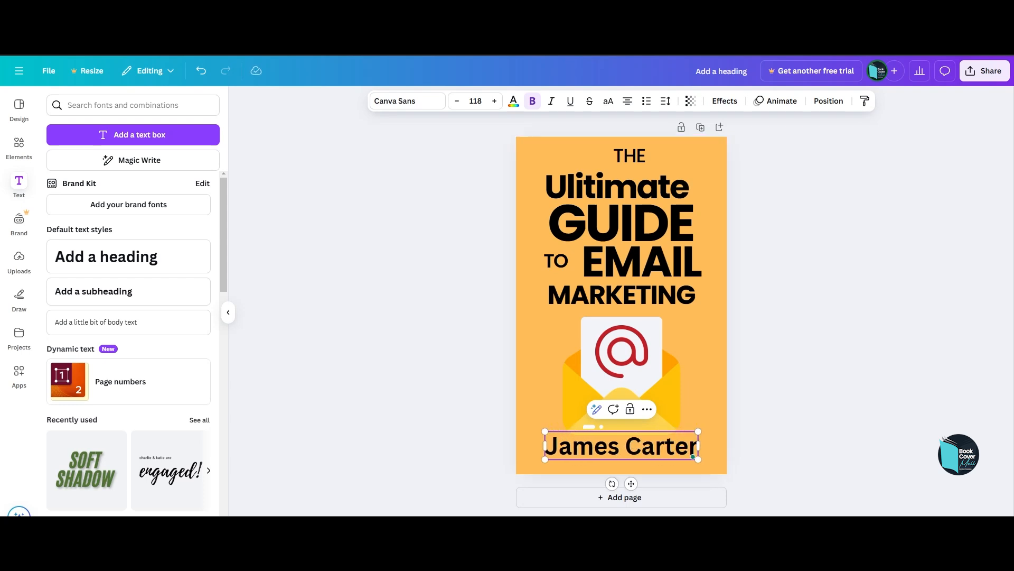
key(Escape)
Set the author name in uppercase at size 88 and move it slightly lower beneath the envelope.
click(621, 445)
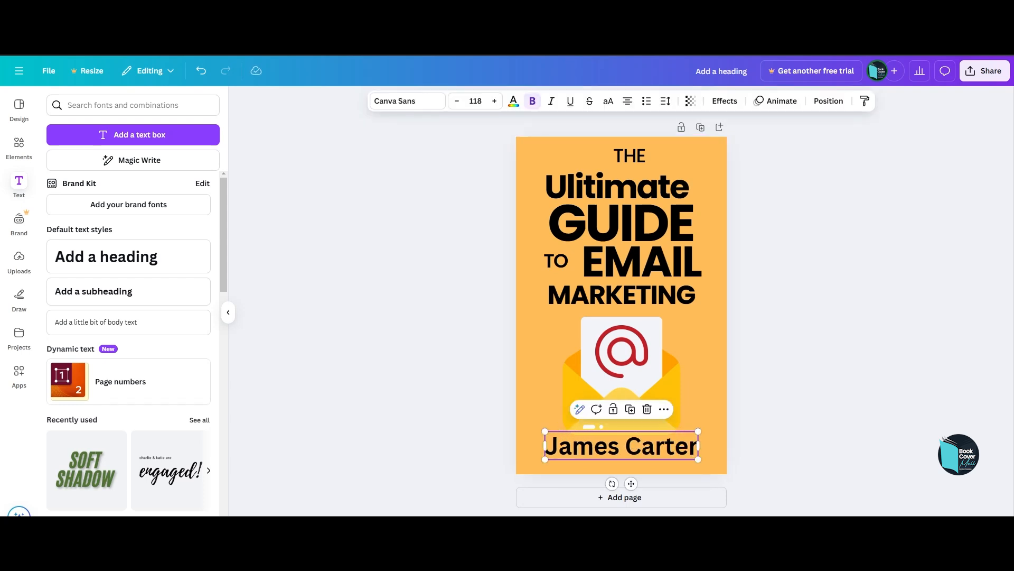
click(608, 101)
click(476, 101)
click(475, 310)
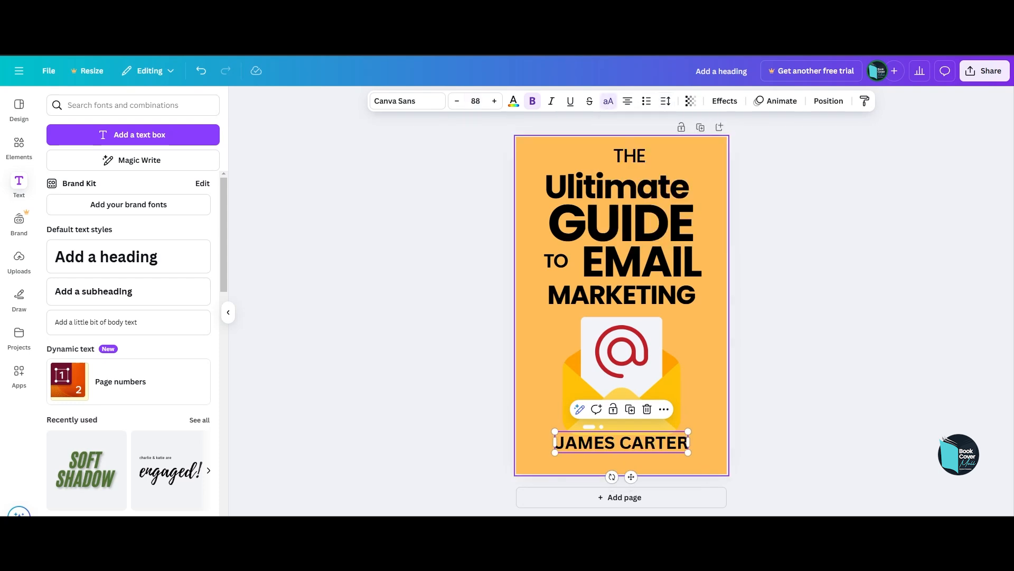
drag(621, 443, 622, 453)
Search the fonts for "condensed", apply Proxima Nova Condensed to the author name and browse further condensed fonts.
click(407, 101)
scroll(128, 243, down, 1)
scroll(129, 361, down, 14)
click(126, 152)
text(condensed)
scroll(129, 306, down, 10)
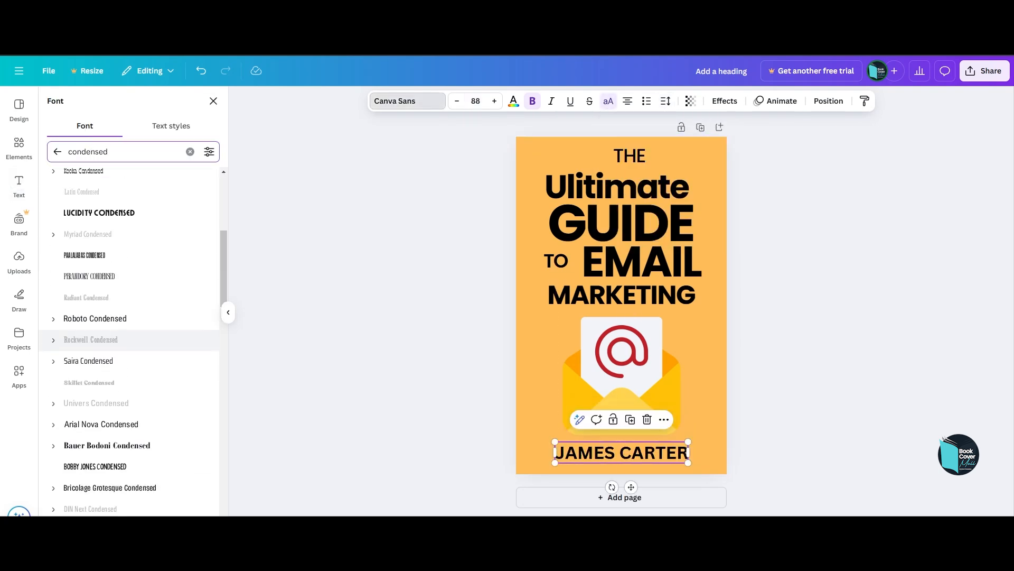
click(104, 306)
scroll(129, 338, down, 15)
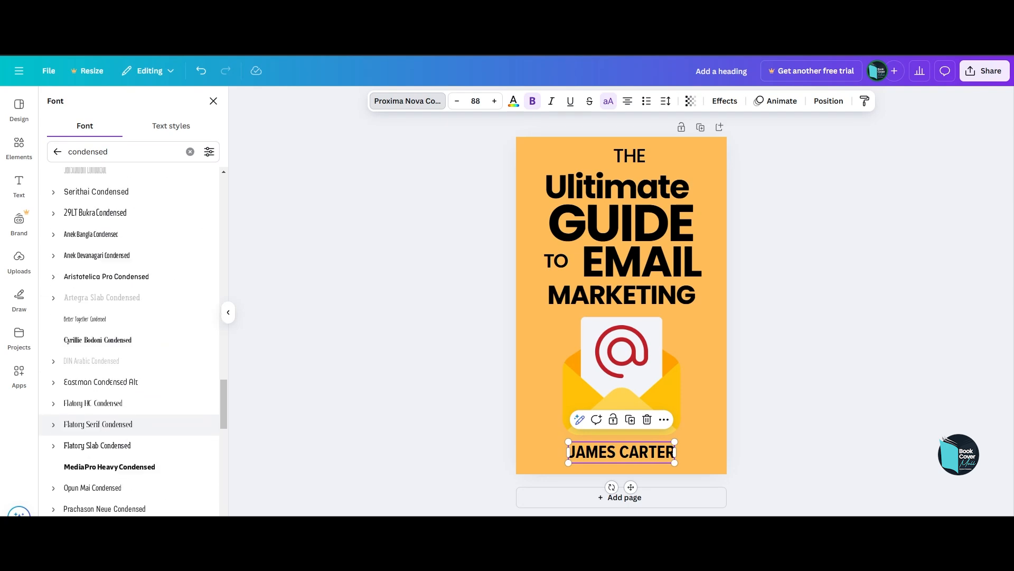
drag(224, 237, 223, 222)
scroll(132, 319, down, 17)
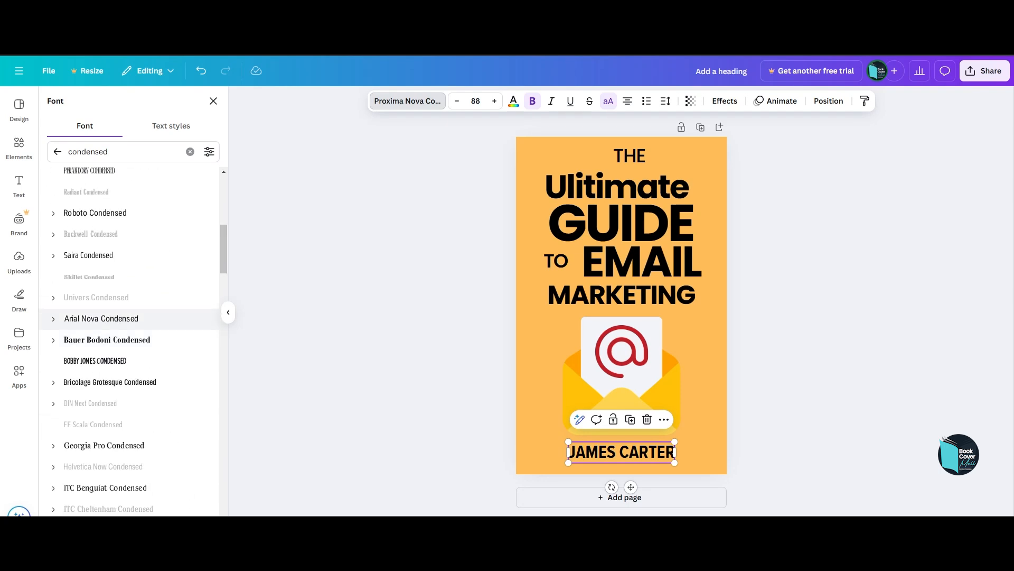
Tighten the line spacing of the author name.
click(621, 453)
click(665, 101)
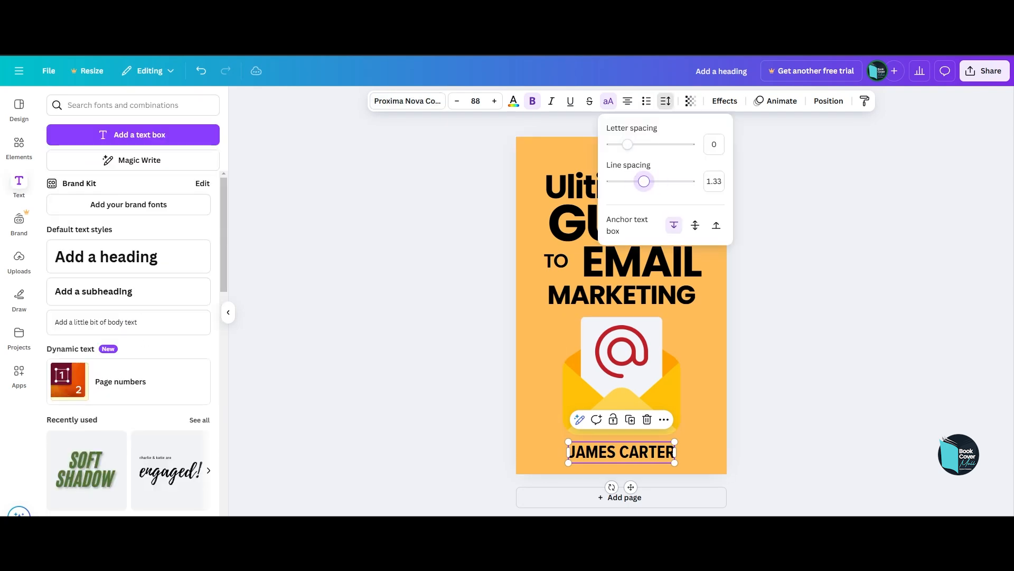
click(803, 238)
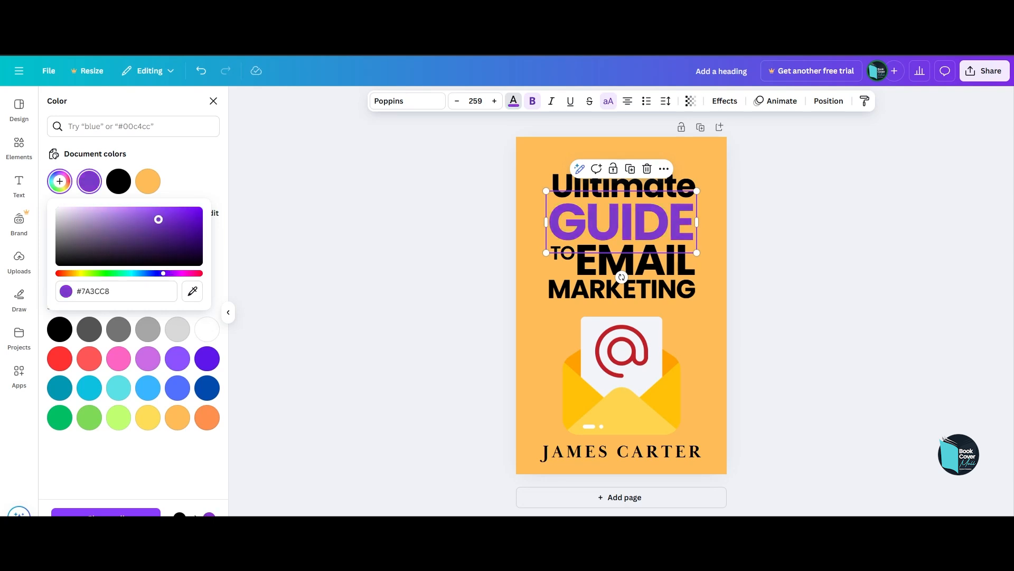
Recolour the GUIDE and "Ulitimate" lines purple, using #7A3CF6 for "Ulitimate".
click(177, 388)
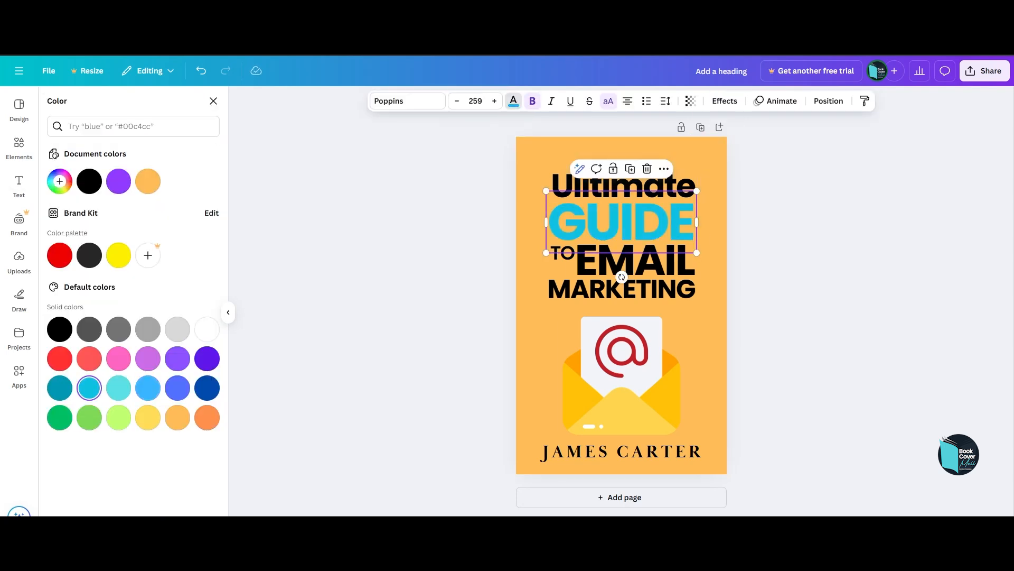
click(178, 359)
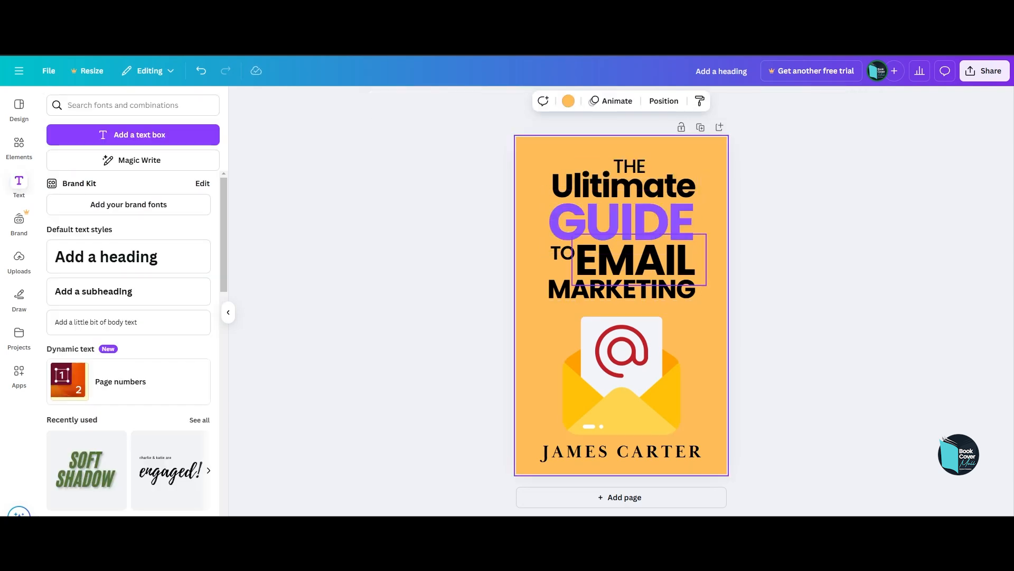
click(623, 185)
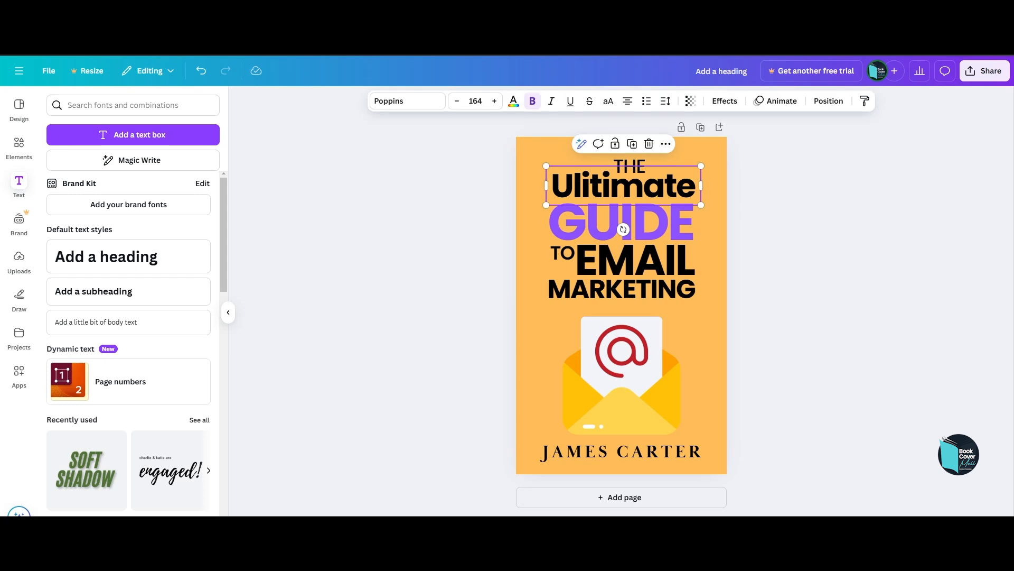
click(513, 101)
click(118, 181)
click(60, 181)
drag(156, 207, 162, 210)
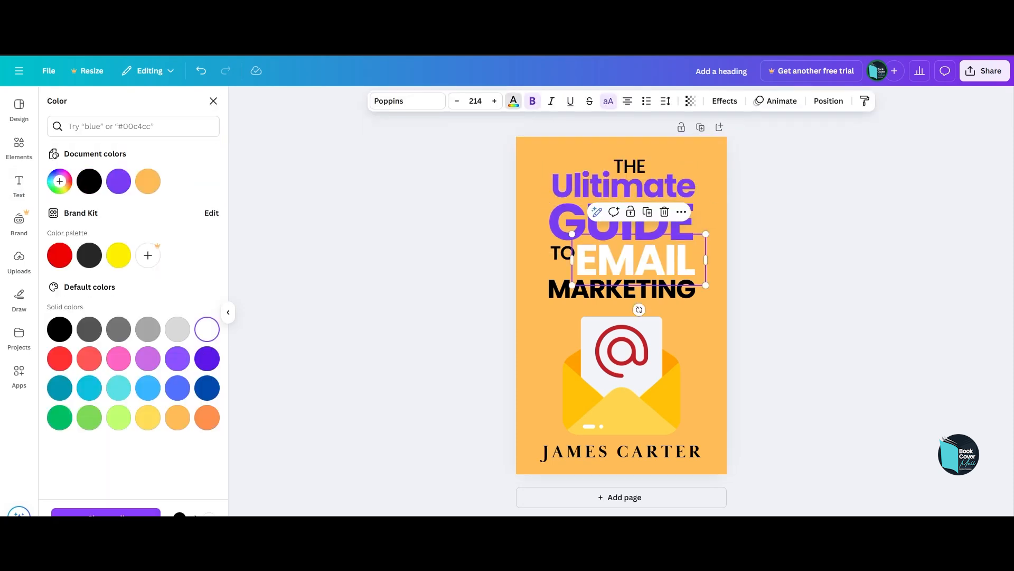
Recolour the MARKETING line dark grey and set the author name's letter spacing to 109.
click(622, 289)
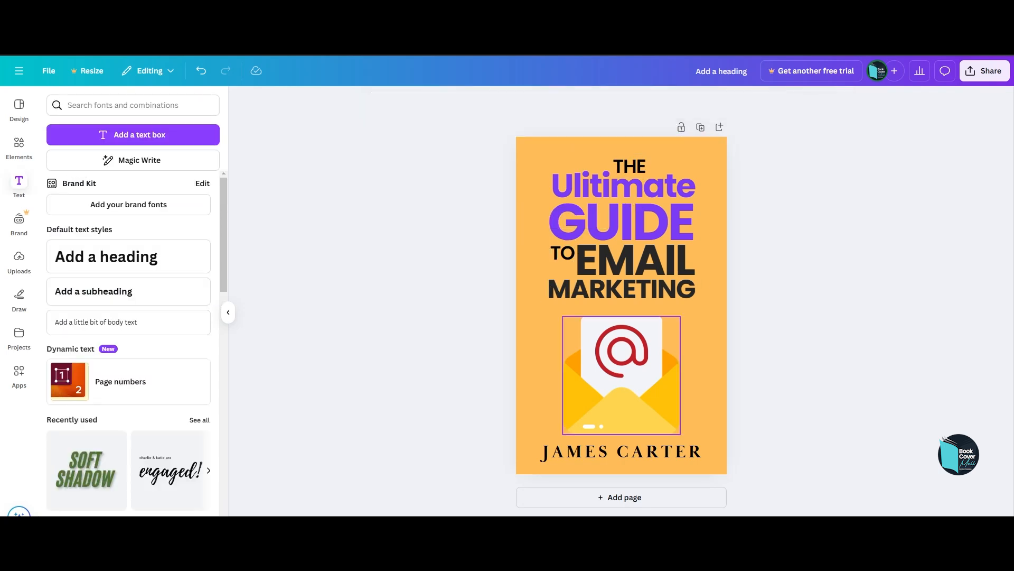
click(622, 452)
click(726, 100)
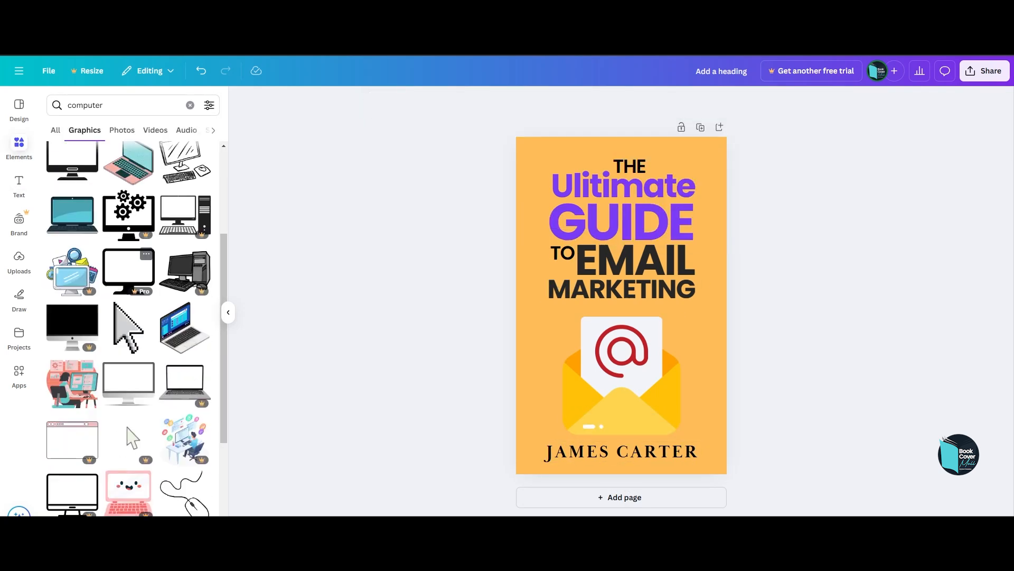
Add the black laptop outline from the "laptop" graphics, enlarge it and centre it over the envelope.
scroll(128, 317, down, 5)
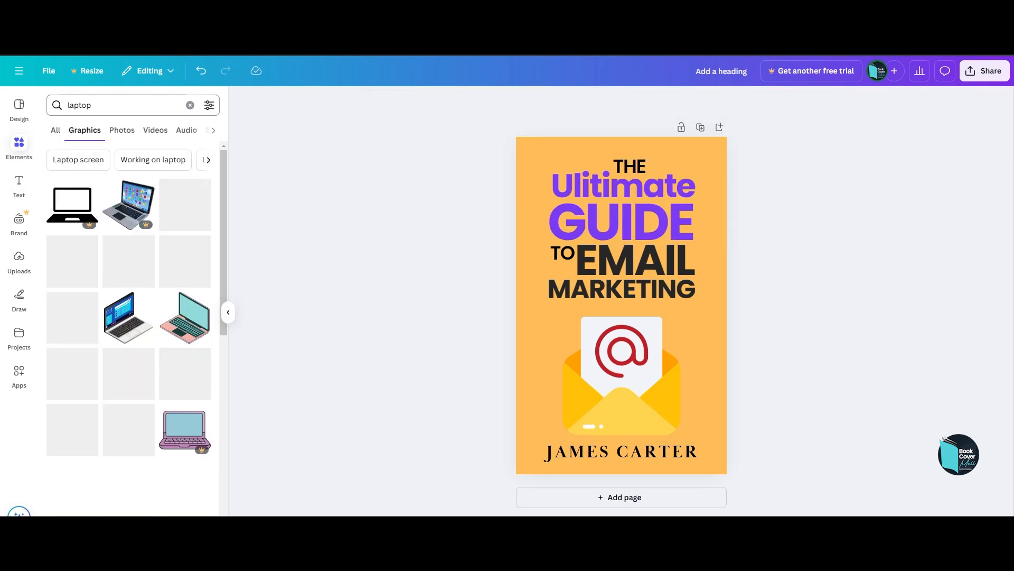
scroll(128, 238, down, 3)
click(129, 328)
drag(621, 328, 597, 381)
drag(642, 391, 711, 432)
drag(624, 380, 621, 377)
Send the laptop behind the envelope and fine-tune its size and position.
right_click(685, 370)
mouse_move(726, 353)
click(874, 417)
drag(709, 323, 717, 317)
drag(655, 391, 653, 394)
Shrink the envelope slightly and centre it on the laptop screen.
click(623, 377)
drag(681, 434, 668, 421)
drag(616, 370, 624, 375)
click(787, 359)
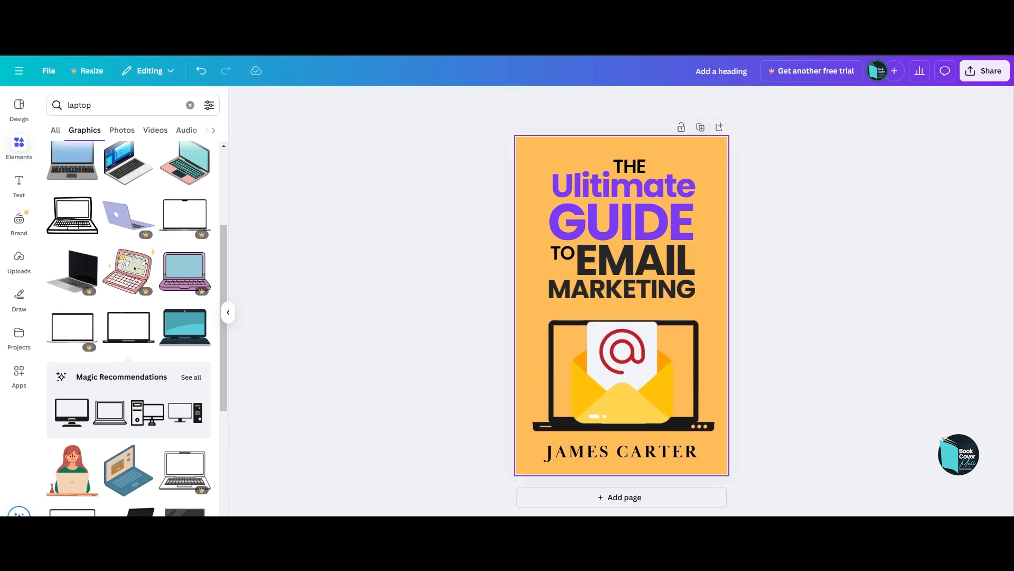
Search the graphics for "email symbol" and look through the available designs.
triple_click(105, 105)
text(email s)
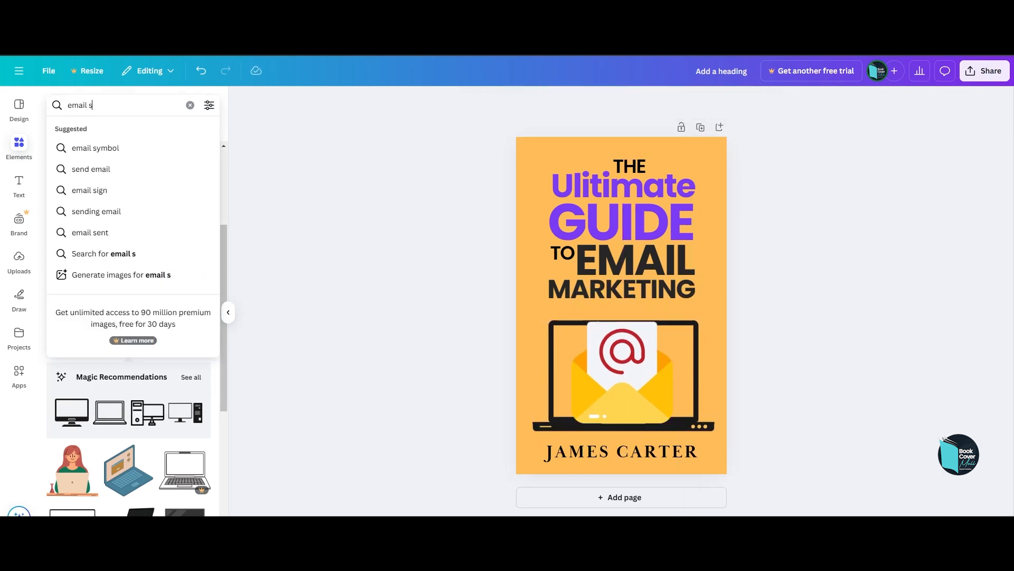
click(97, 147)
scroll(128, 254, down, 5)
scroll(128, 275, down, 8)
scroll(129, 275, up, 13)
Search the graphics for "paper plane".
triple_click(105, 105)
text(paper pl)
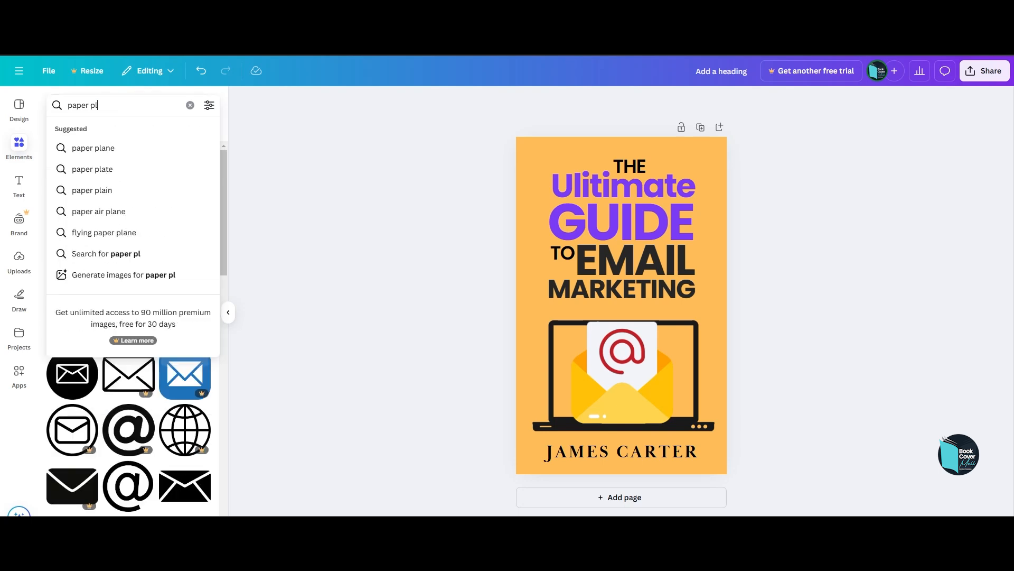
click(97, 148)
Try one of the paper plane graphics on the cover and delete it.
click(72, 317)
click(534, 182)
drag(636, 310, 734, 154)
key(Delete)
Add a small beige paper plane with a dotted trail and place it over the end of "GUIDE" in the title.
scroll(190, 314, down, 1)
click(191, 315)
click(185, 271)
right_click(650, 302)
mouse_move(687, 354)
click(835, 417)
key(Delete)
click(52, 101)
click(637, 313)
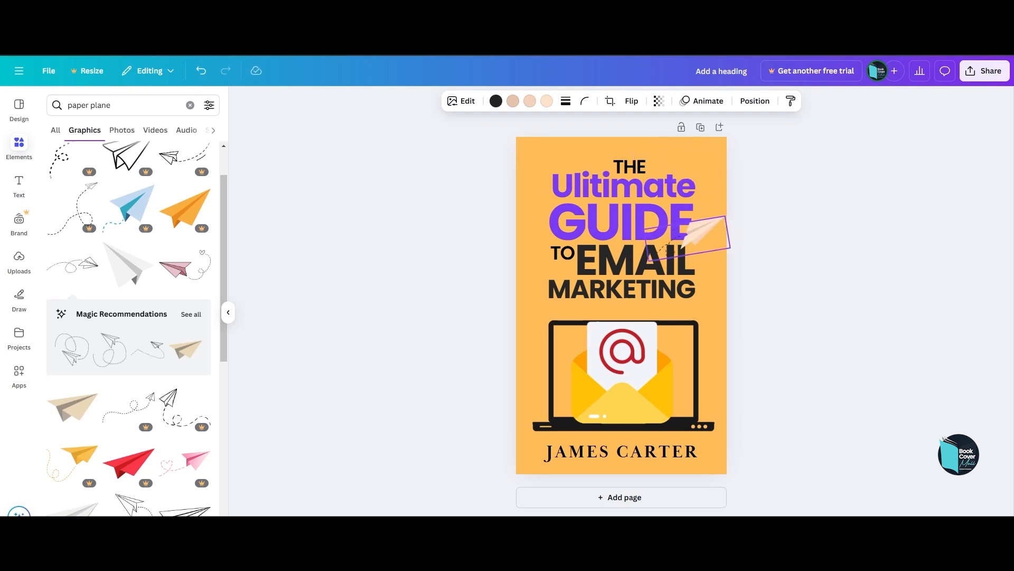
click(825, 280)
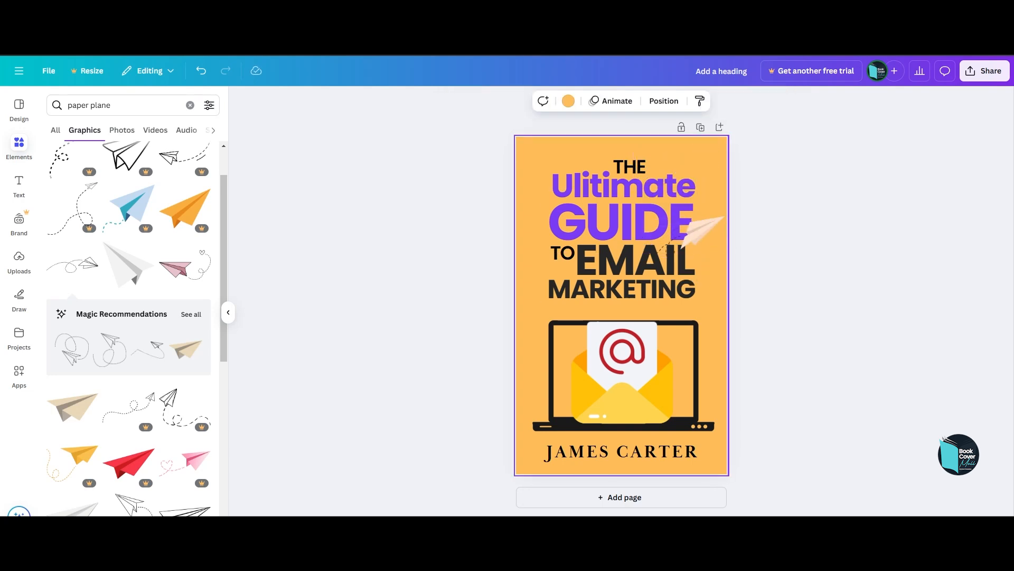
Shift the laptop slightly up and left, keep the envelope centred on the page, and raise the author name slightly.
click(623, 289)
drag(687, 370, 685, 367)
drag(622, 373, 625, 373)
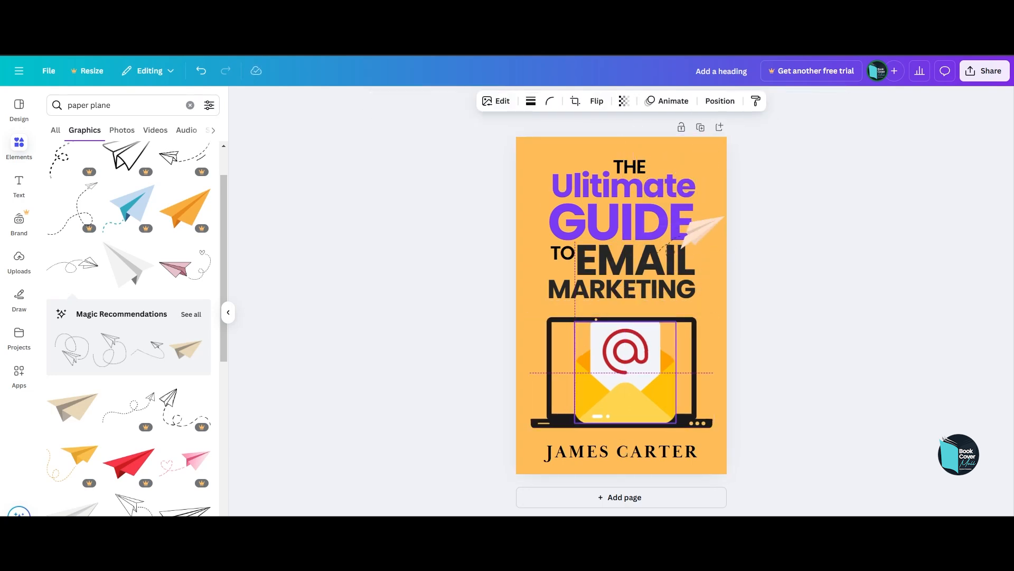
drag(622, 447, 622, 444)
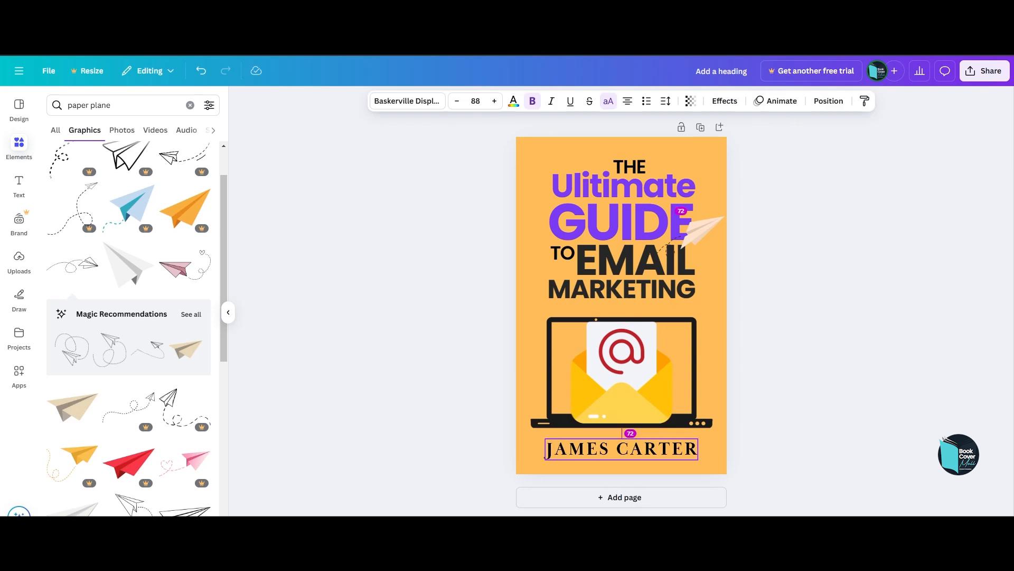
click(792, 275)
Enlarge all the title lines slightly as a group and move the paper plane down to the end of "EMAIL".
click(623, 186)
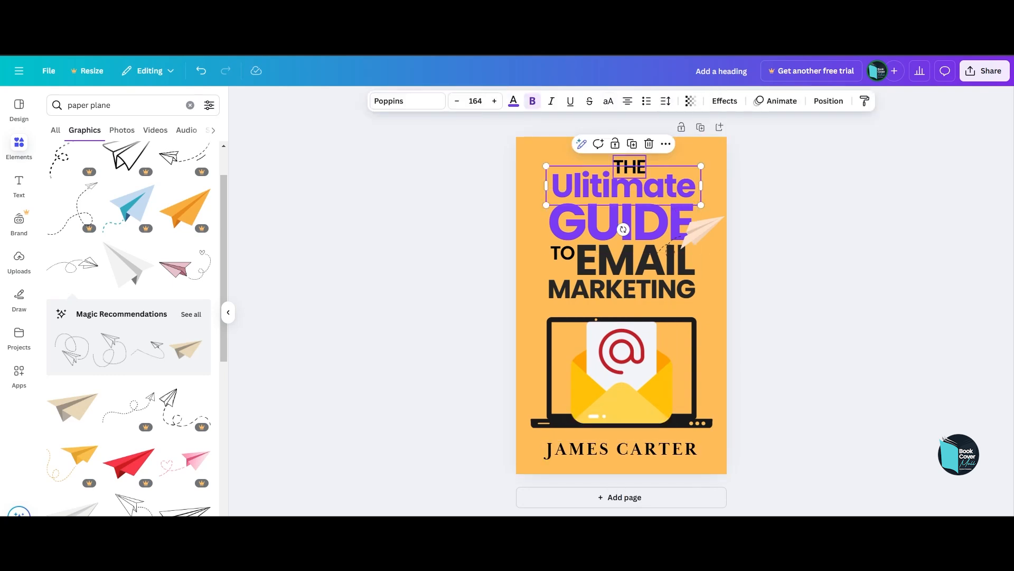
shift+click(637, 261)
shift+click(622, 292)
drag(706, 155, 709, 153)
key(ctrl+z)
key(ctrl+y)
click(792, 221)
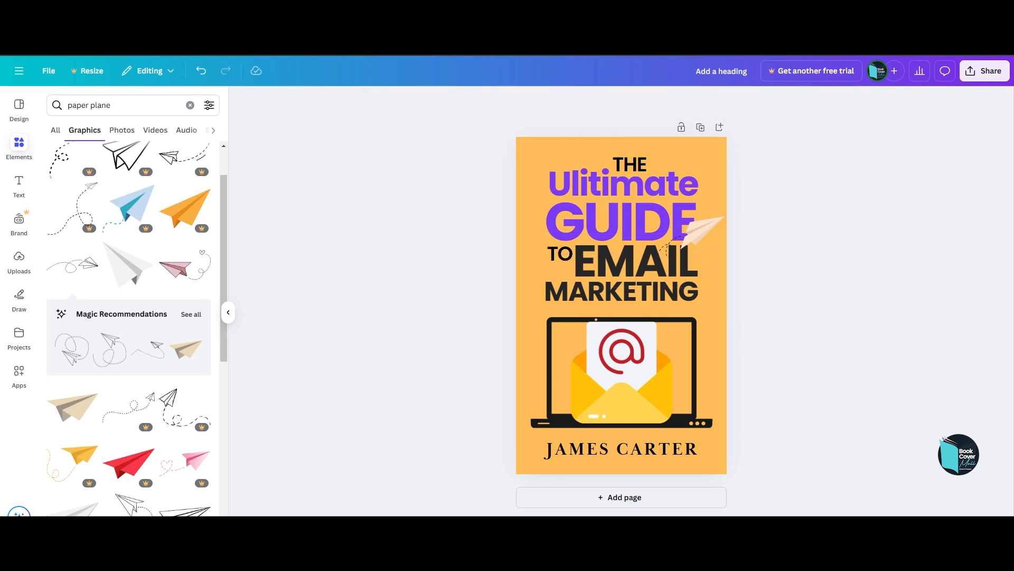
drag(703, 233, 698, 239)
click(792, 227)
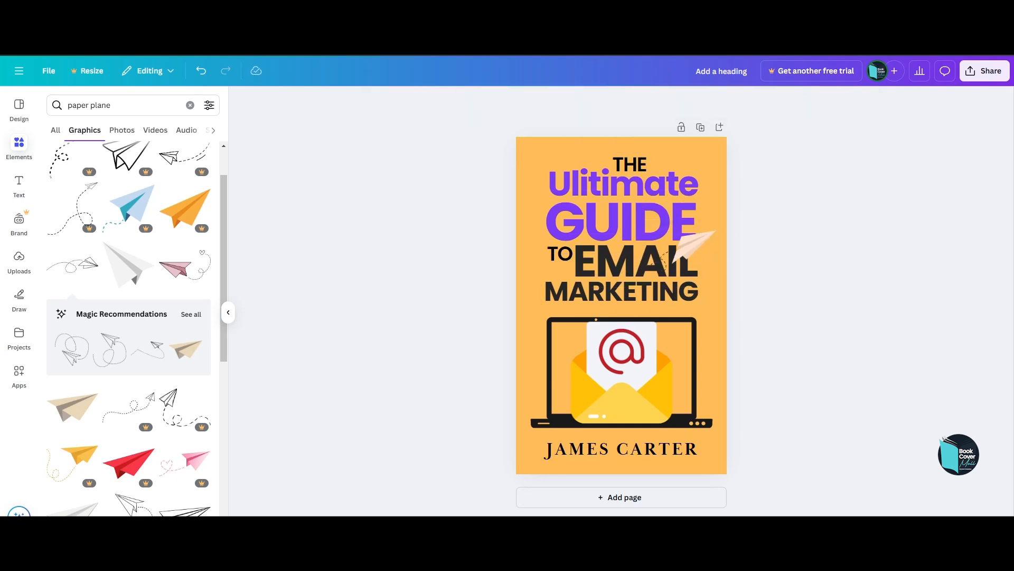
Add the body text "Boost Your Open Rates and Grow Your List" directly below "MARKETING" as the subtitle.
click(19, 185)
click(95, 322)
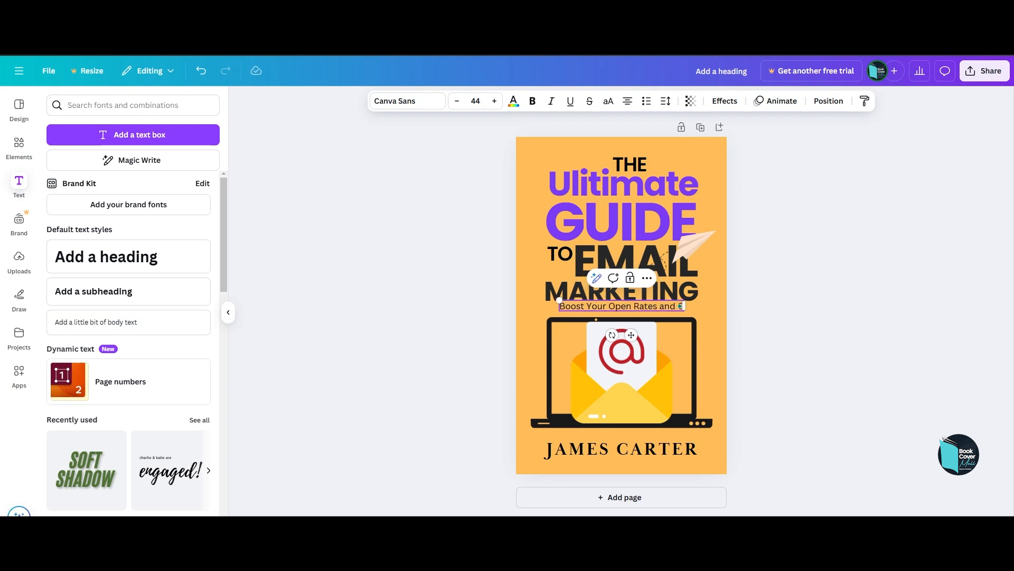
text(ist)
click(782, 312)
drag(634, 306, 634, 308)
Move the author name, laptop and envelope down to make room for the subtitle.
drag(621, 449, 634, 431)
shift+click(634, 426)
click(634, 425)
drag(621, 373, 621, 386)
Set the subtitle in the Poppins font at size 46.
click(621, 311)
click(457, 100)
click(407, 101)
click(88, 257)
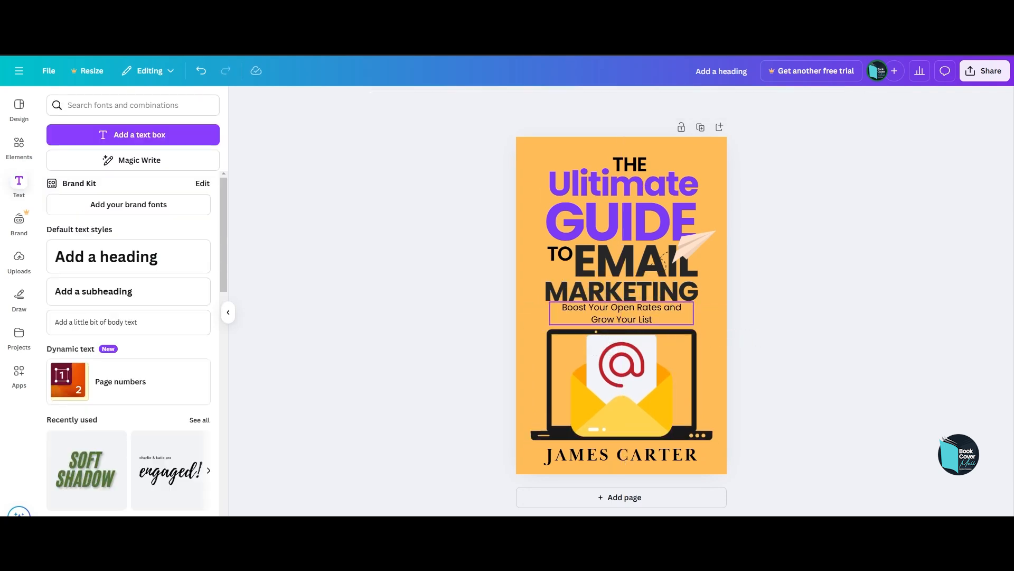
Tighten the subtitle's line spacing slightly, switch it to a heavier Poppins weight and lower it a little.
click(621, 313)
click(666, 101)
drag(642, 179, 637, 179)
click(408, 101)
click(53, 173)
click(87, 278)
drag(622, 313, 622, 316)
Nudge the subtitle up slightly, closer to "MARKETING".
click(771, 317)
key(Up)
key(Up)
key(Up)
key(Up)
key(Up)
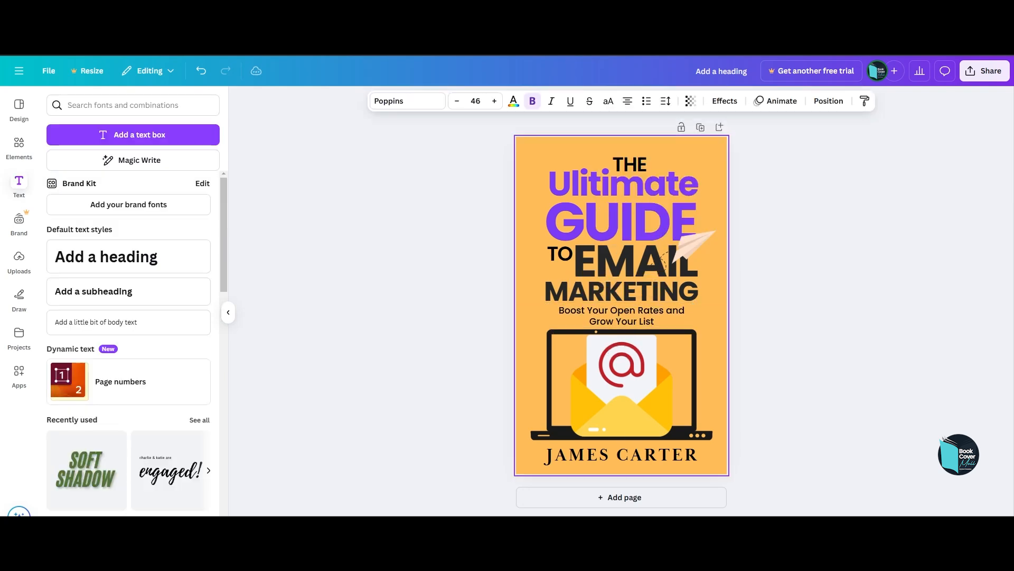
click(771, 317)
click(621, 316)
key(Up)
key(Up)
key(Up)
Shrink the laptop and envelope together slightly and keep them centred below the subtitle.
click(686, 391)
shift+click(622, 391)
drag(713, 440, 709, 438)
click(772, 317)
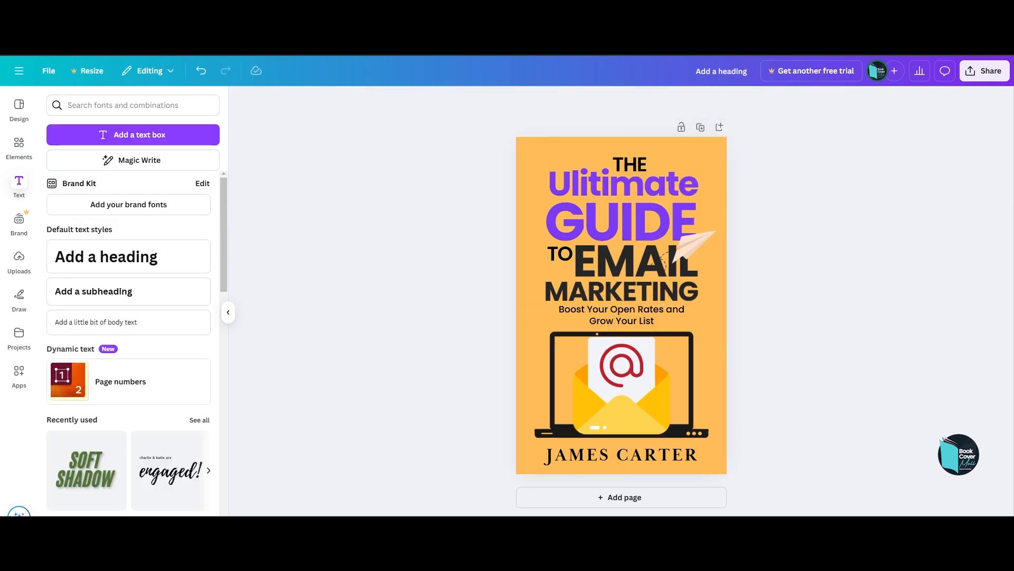
Search the graphics for a gradient and add one of the designs to the cover.
click(19, 147)
triple_click(116, 105)
text(grad)
click(109, 153)
scroll(128, 247, down, 10)
scroll(128, 247, down, 5)
scroll(129, 253, up, 12)
click(129, 264)
Rotate and stretch the gradient over the cover so that it fades upward from the lower edge.
drag(621, 306, 559, 398)
drag(558, 465, 625, 398)
drag(559, 399, 558, 432)
drag(601, 389, 767, 308)
Recolour the gradient yellow to blend with the orange background.
click(513, 101)
click(207, 359)
click(178, 359)
click(148, 359)
click(148, 447)
Send the gradient to the back, behind the title text and the illustration.
click(60, 182)
drag(152, 208, 137, 473)
click(738, 101)
click(177, 127)
Search the graphics for "paper texture".
click(19, 148)
triple_click(106, 105)
text(texture)
click(122, 257)
Try several of the paper textures on the cover, undoing each one, and browse for more.
click(72, 373)
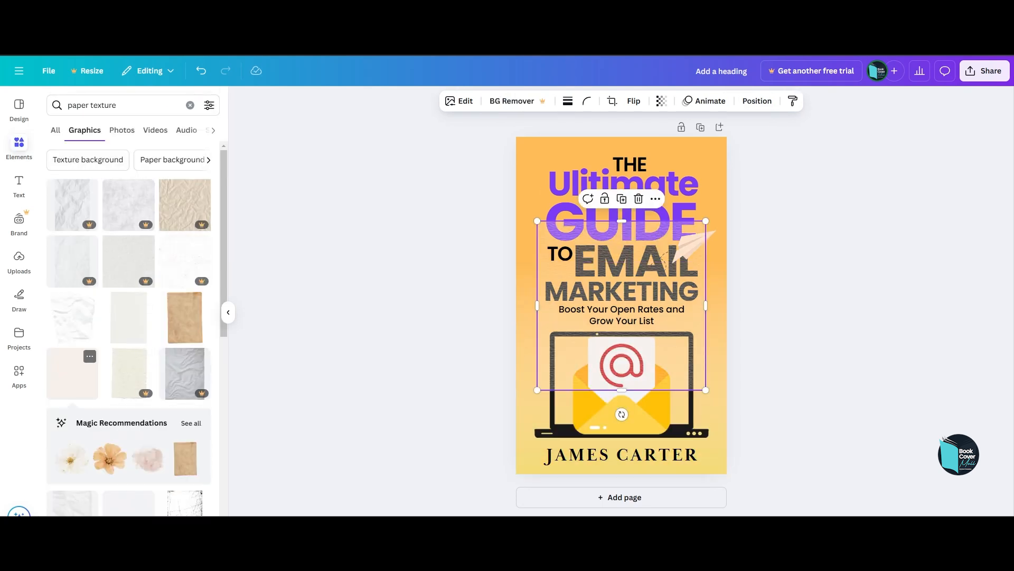
key(ctrl+z)
scroll(128, 327, down, 10)
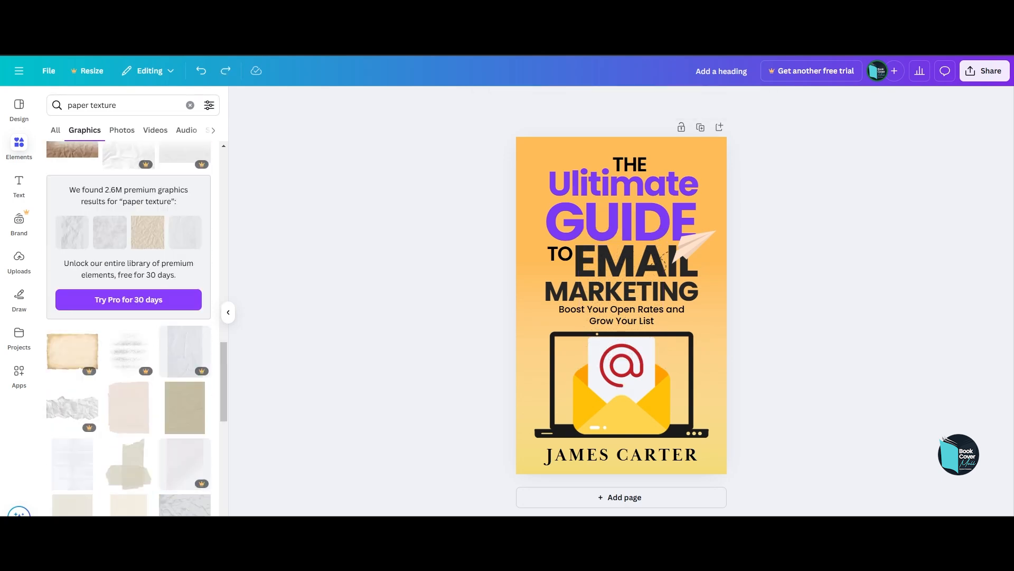
click(184, 306)
key(ctrl+z)
scroll(174, 312, down, 10)
click(129, 333)
key(ctrl+z)
drag(224, 441, 224, 177)
scroll(129, 327, down, 3)
Search the graphics for "old paper texture", try one of the designs on the cover and undo it.
click(121, 105)
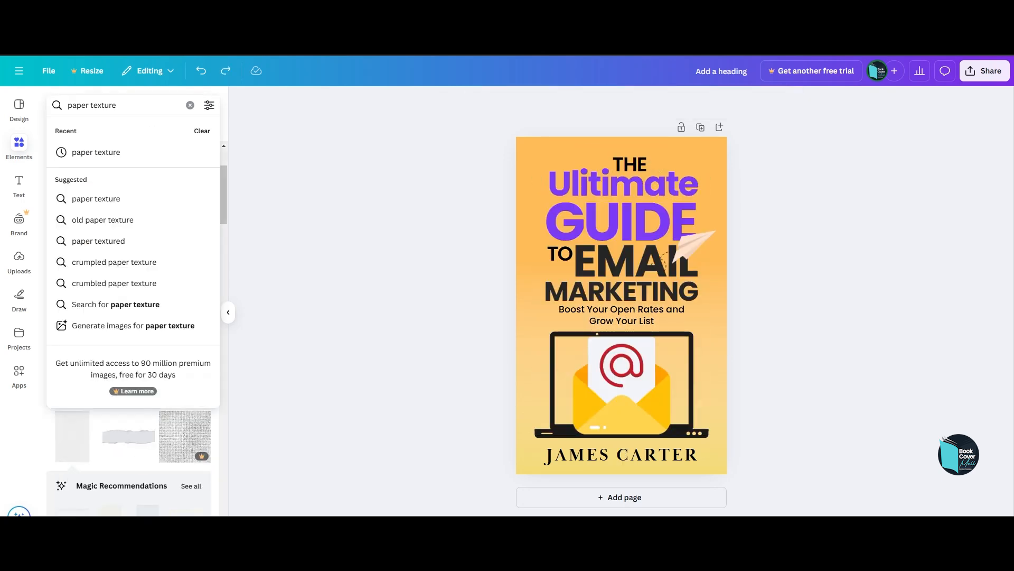
click(100, 218)
scroll(174, 373, down, 2)
click(129, 378)
key(ctrl+z)
Search the graphics for "paper texture transparent" and add the texture with the thin crease lines to the cover.
click(124, 105)
click(114, 218)
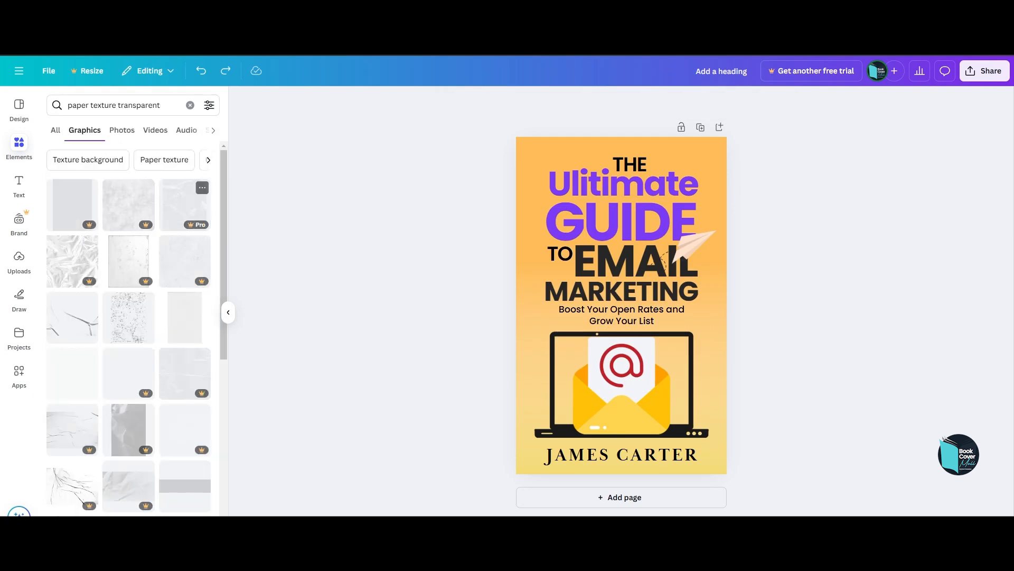
click(185, 317)
key(ctrl+z)
click(72, 317)
Enlarge the crease texture and position it so that it covers the whole page.
click(757, 101)
scroll(133, 327, down, 1)
drag(621, 386, 539, 305)
drag(680, 390, 727, 455)
drag(562, 221, 503, 137)
drag(726, 455, 740, 474)
Make the crease texture more transparent and send it behind the title and illustration.
click(662, 101)
drag(691, 144, 638, 144)
drag(133, 241, 135, 478)
click(380, 296)
Enlarge the crease texture beyond the page edges, reposition it and fade it a little more.
click(534, 222)
drag(533, 222, 521, 224)
drag(492, 138, 477, 119)
click(661, 101)
mouse_move(621, 144)
mouse_down()
mouse_move(636, 144)
mouse_move(623, 144)
mouse_up()
click(402, 285)
drag(531, 211, 542, 226)
drag(488, 132, 465, 101)
key(Escape)
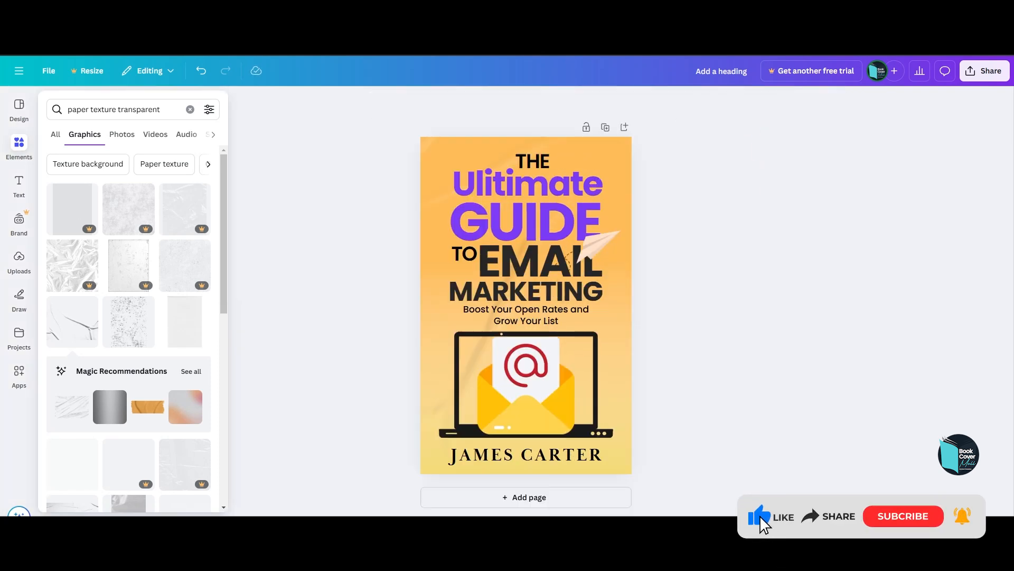
Add a rectangle about 1,410 wide and 208 high across the bottom of the cover, around the author name.
key(r)
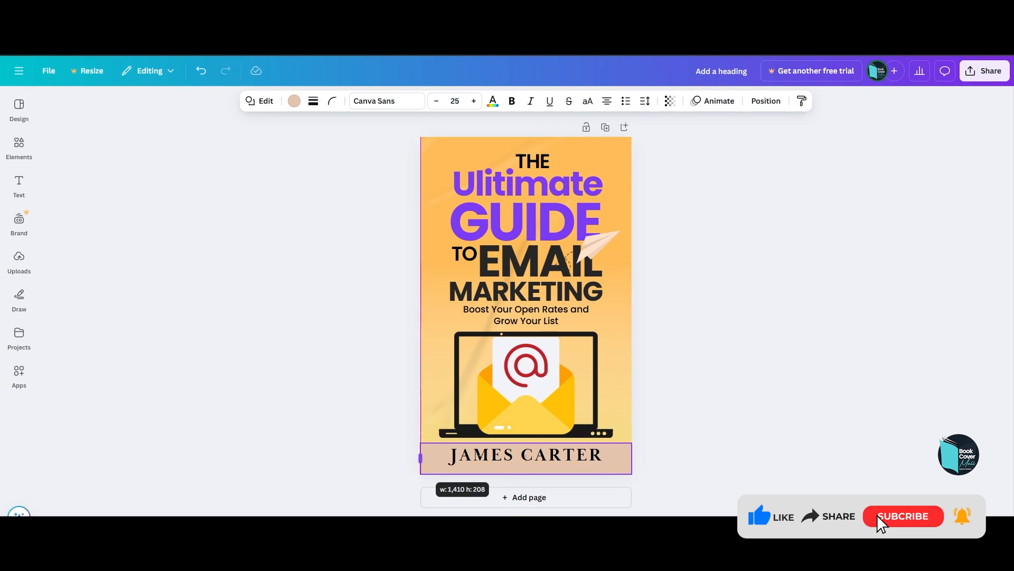